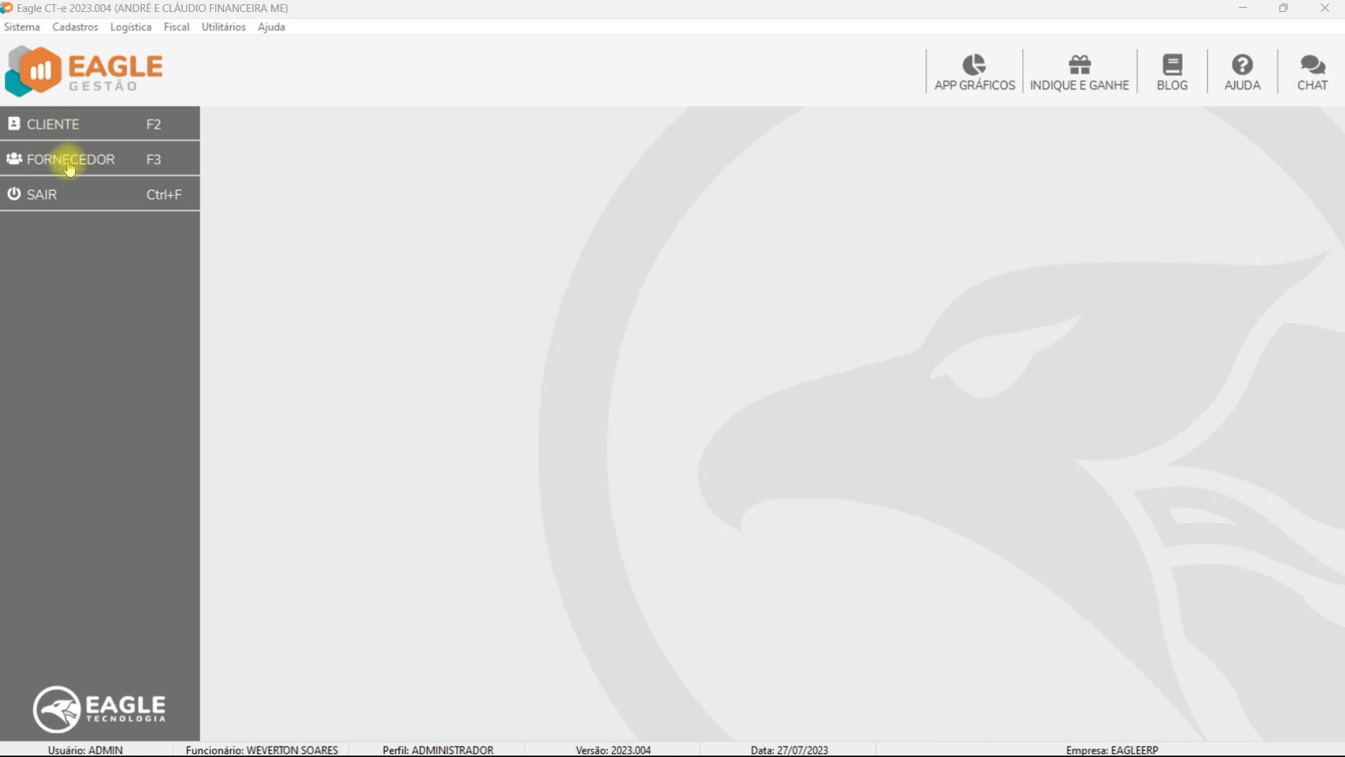
# Step: Review the registration, fiscal and other functions available in Eagle CT-e
pyautogui.click(17, 29)
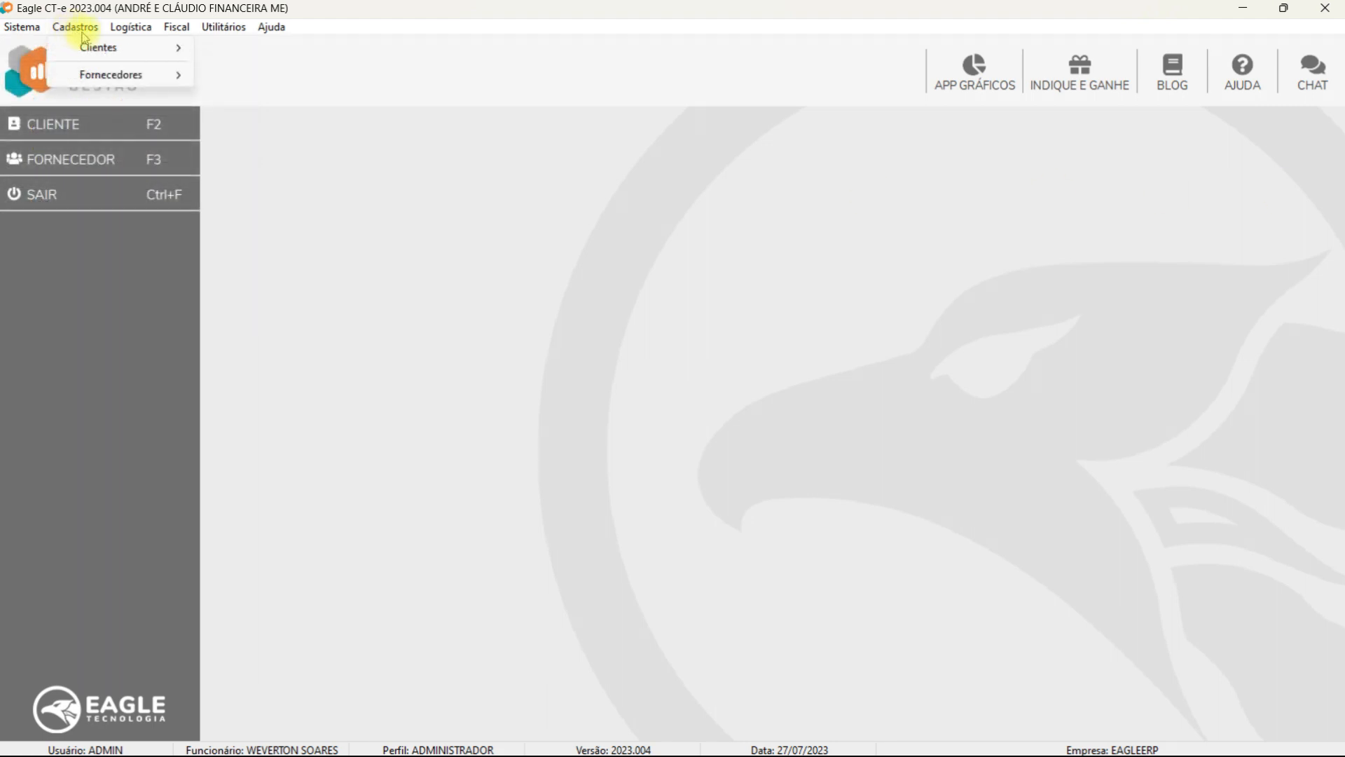
pyautogui.moveTo(99, 51)
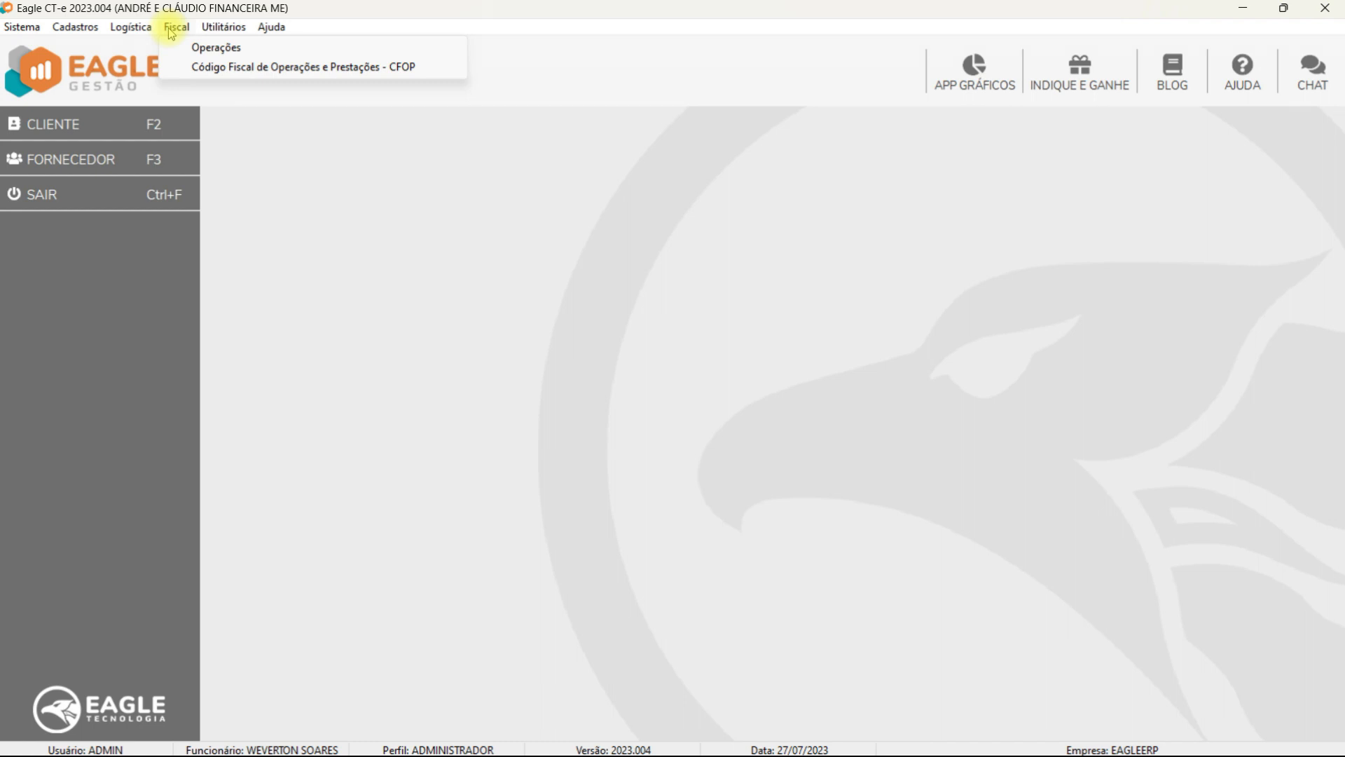
pyautogui.moveTo(221, 28)
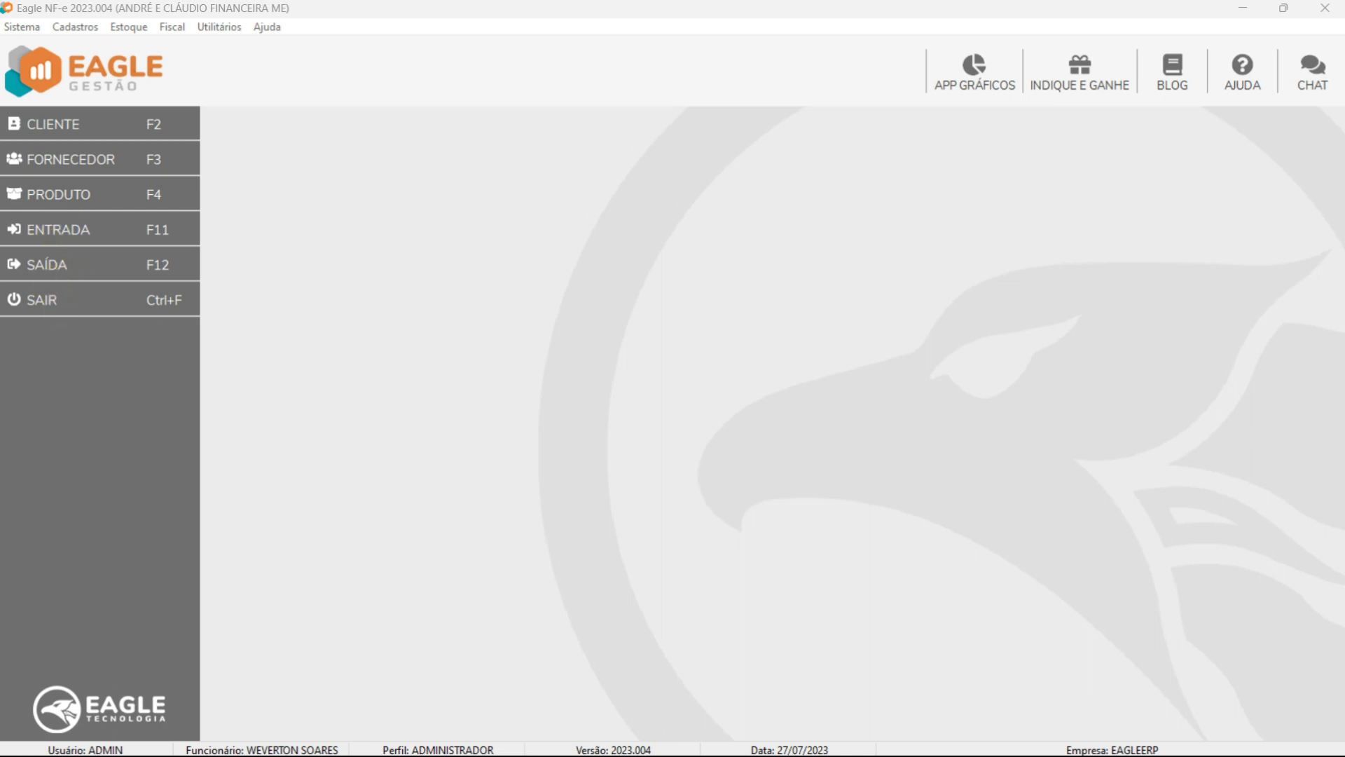
# Step: Review the Eagle NF-e functions for customers, suppliers, manufacturers, products, finance, stock movements and fiscal tables
pyautogui.click(22, 26)
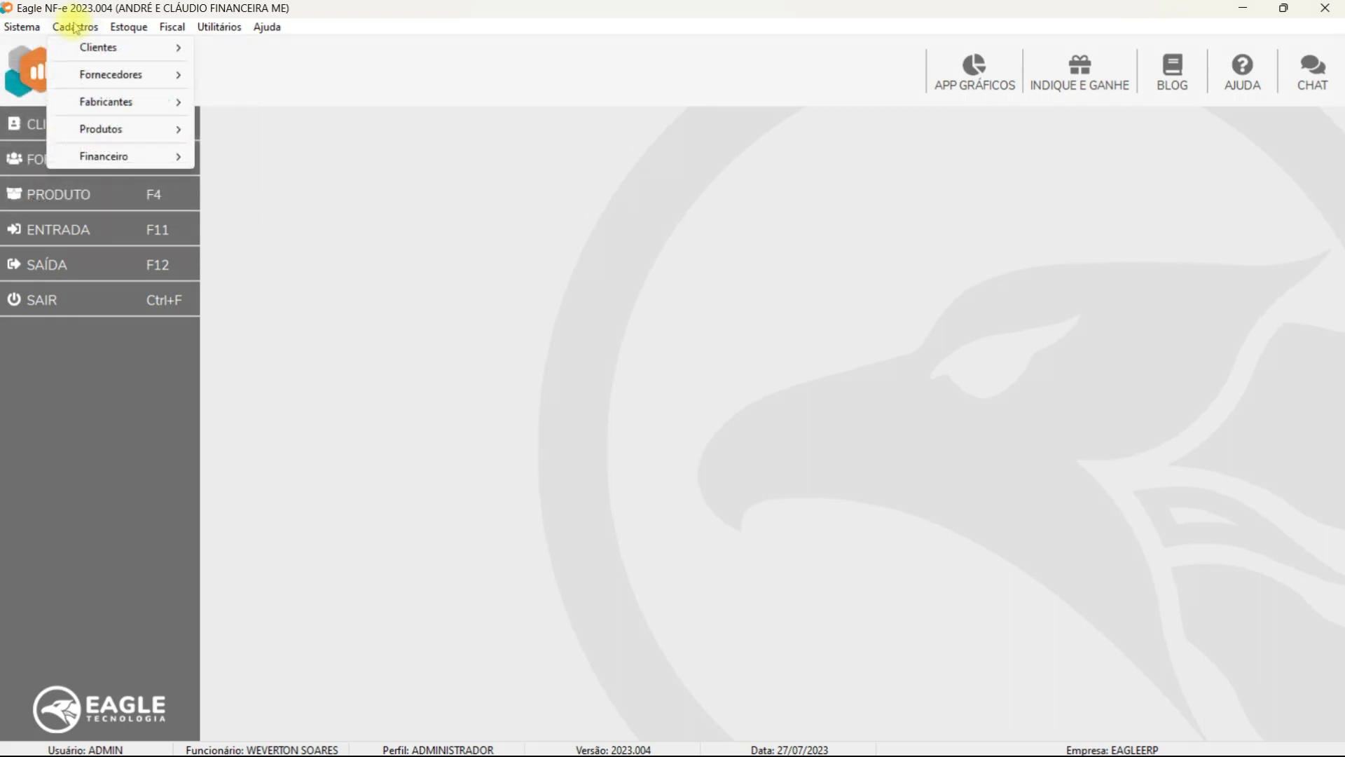
pyautogui.moveTo(94, 54)
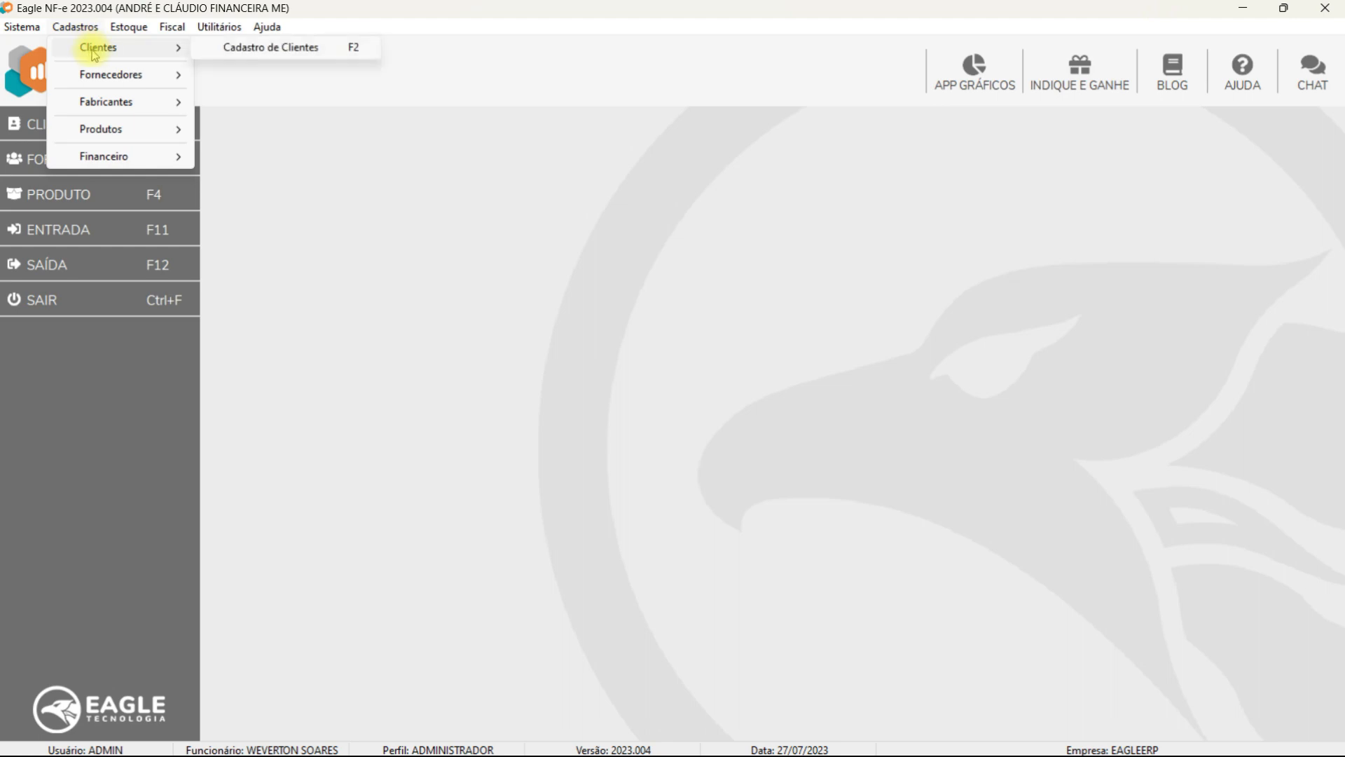
pyautogui.moveTo(95, 82)
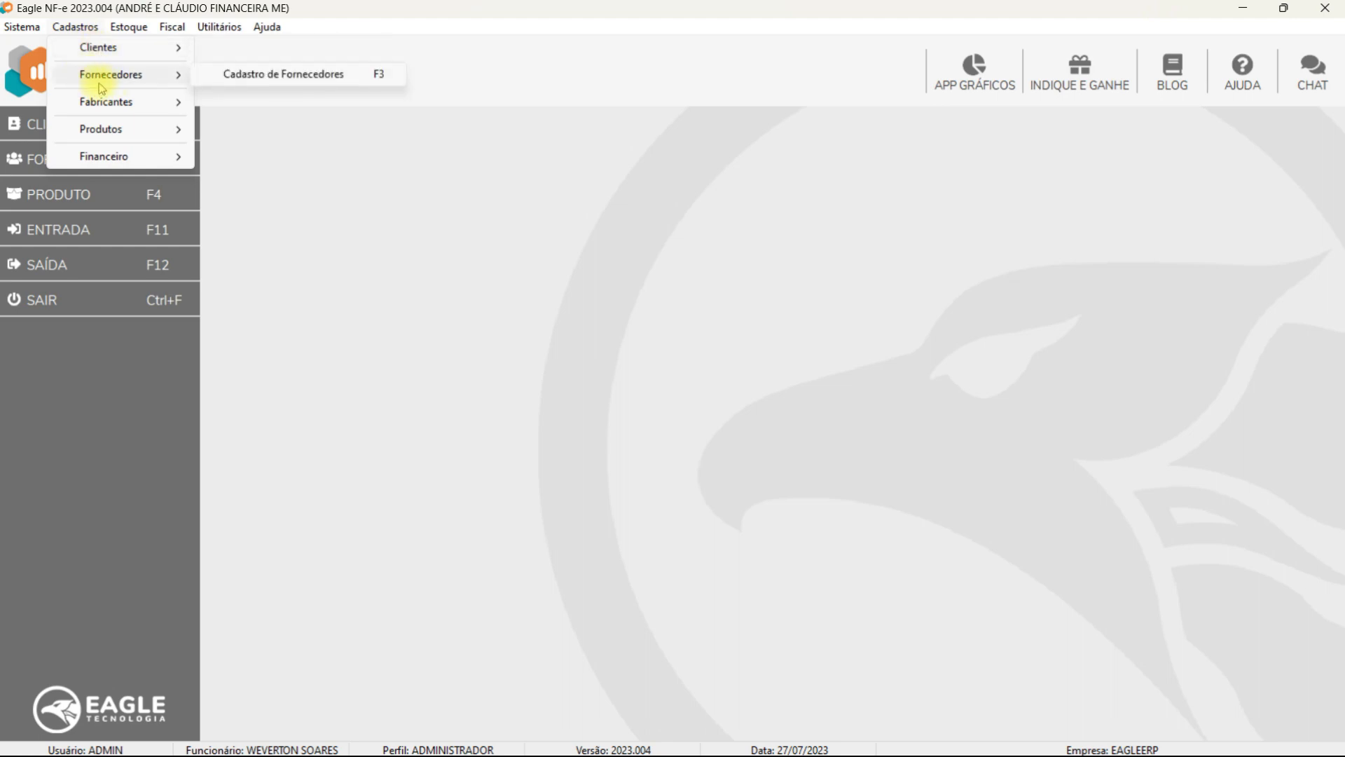
pyautogui.moveTo(109, 111)
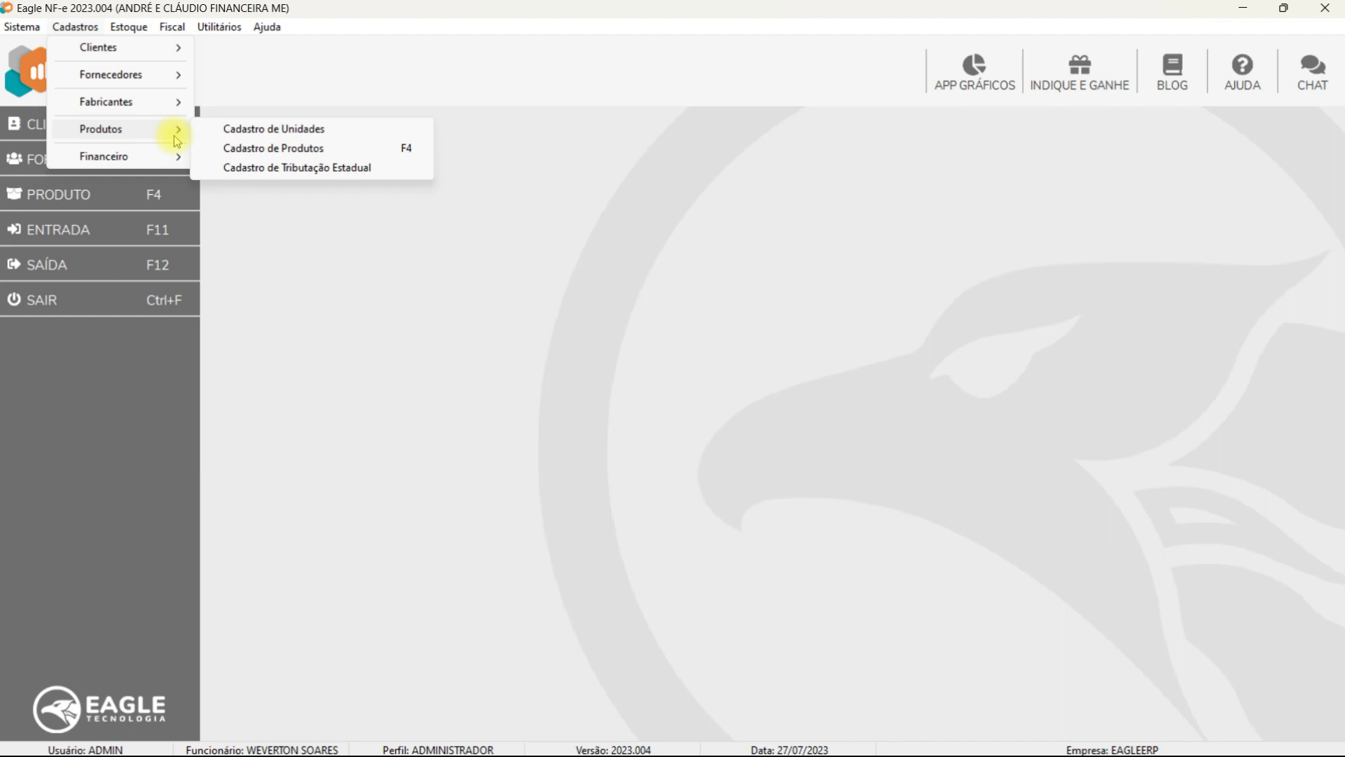
pyautogui.moveTo(154, 166)
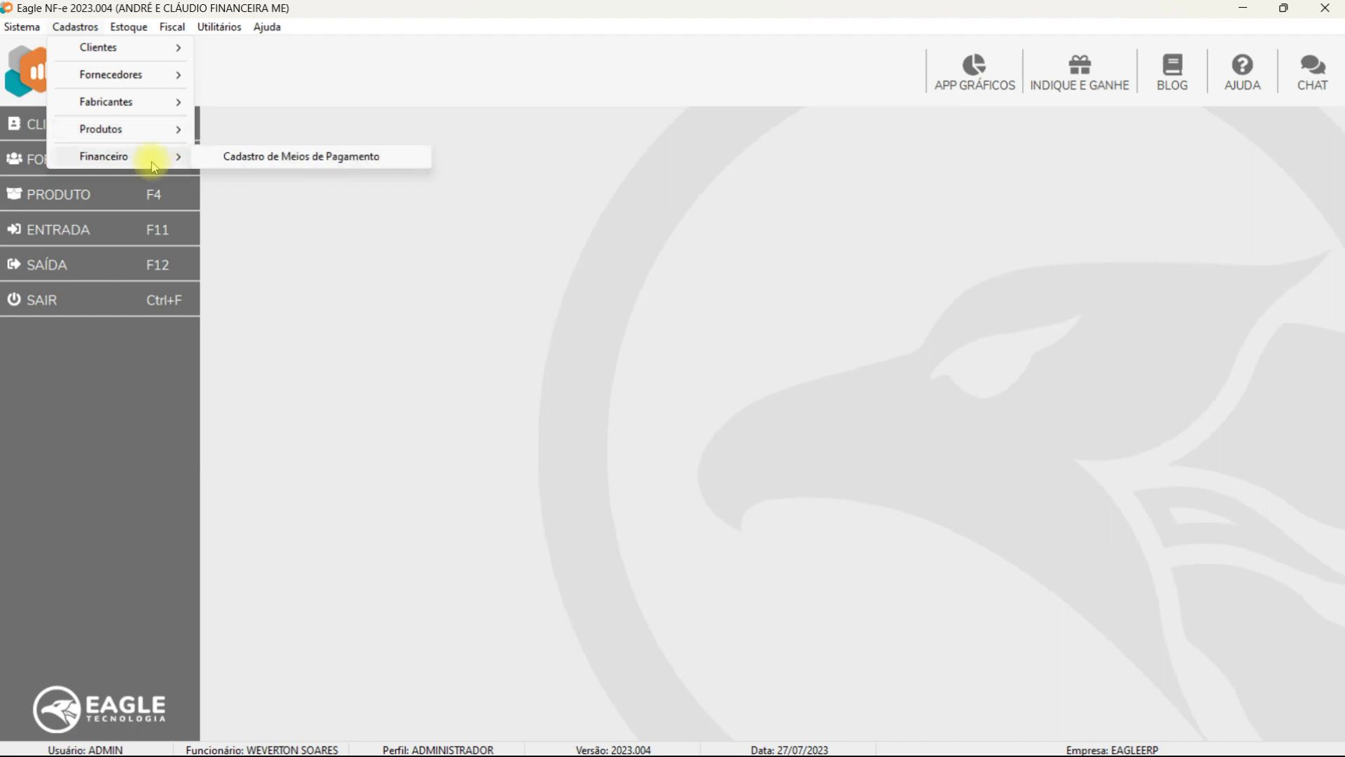
pyautogui.moveTo(128, 30)
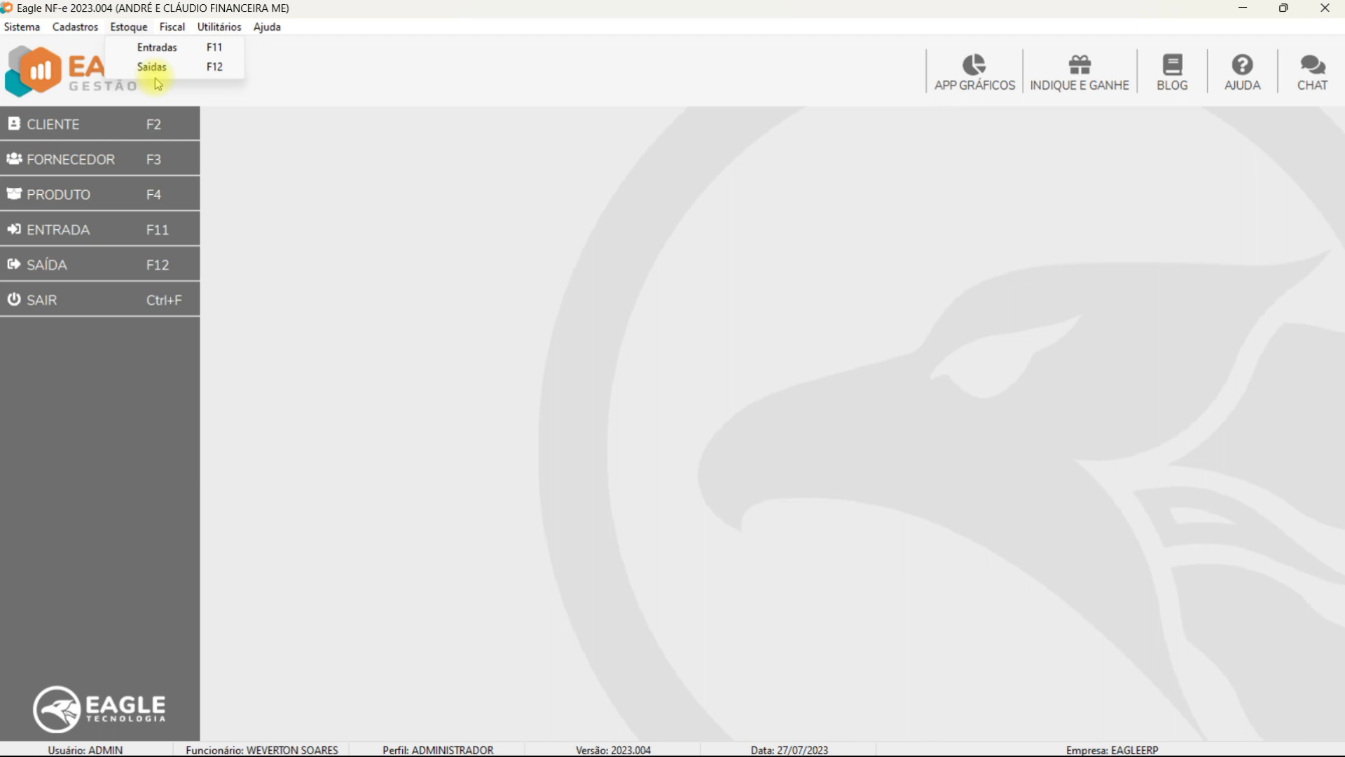
pyautogui.moveTo(169, 35)
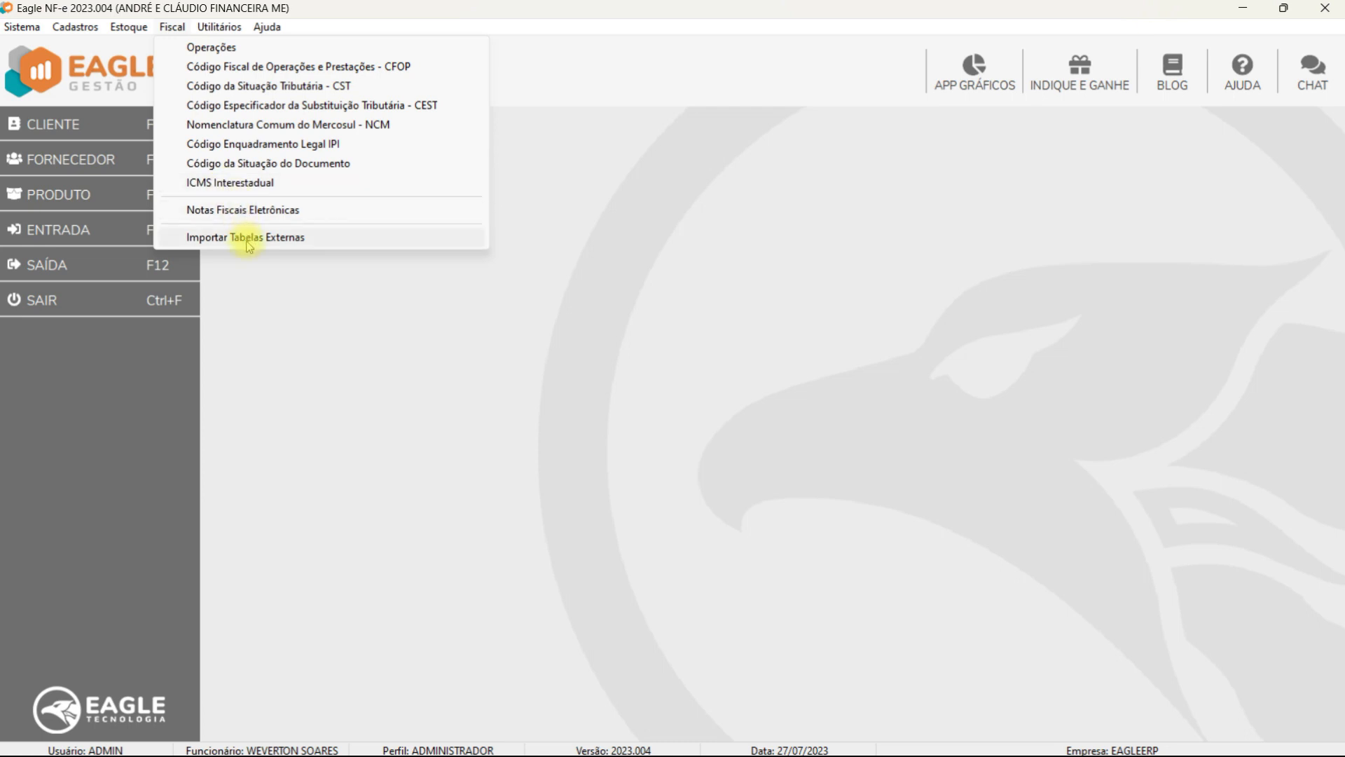
pyautogui.moveTo(206, 29)
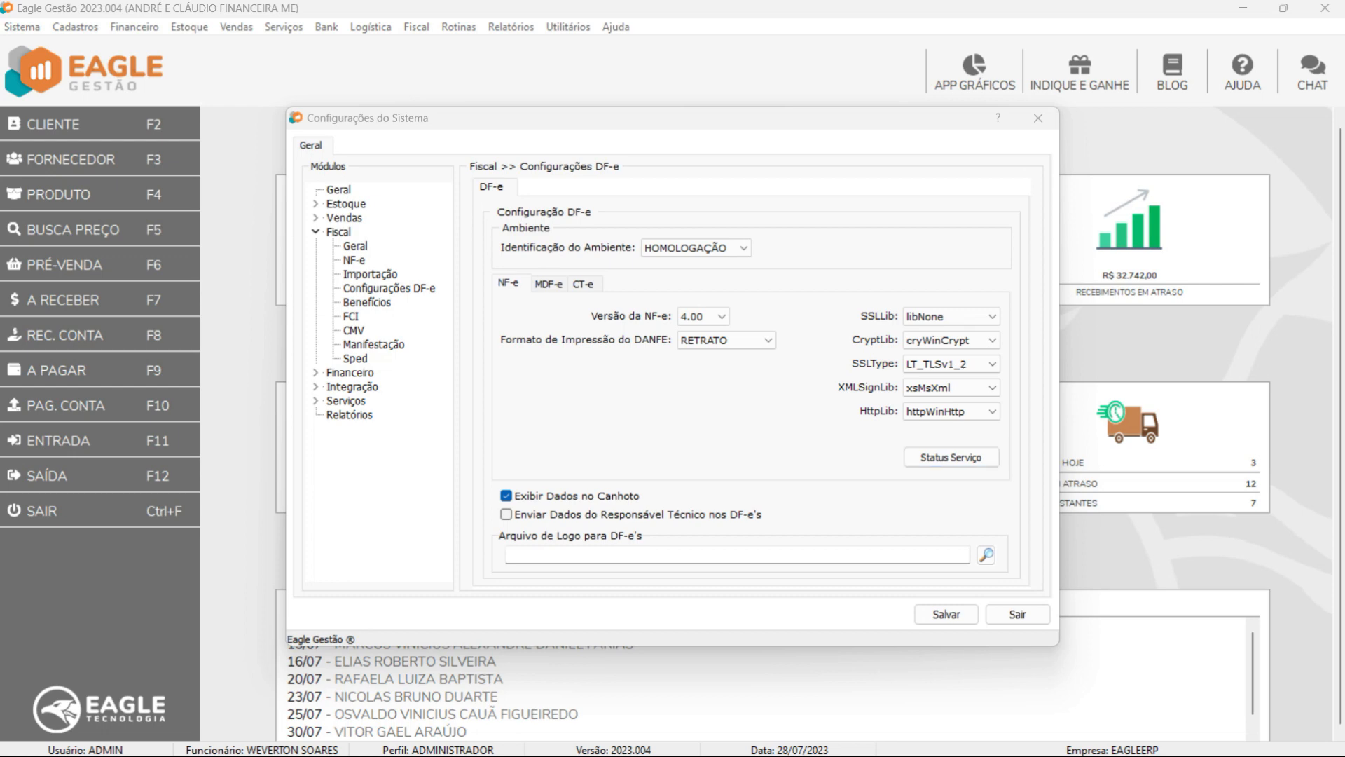
# Step: Check the service status for NF-e and for MDF-e in the DF-e settings, dismissing each result
pyautogui.click(957, 459)
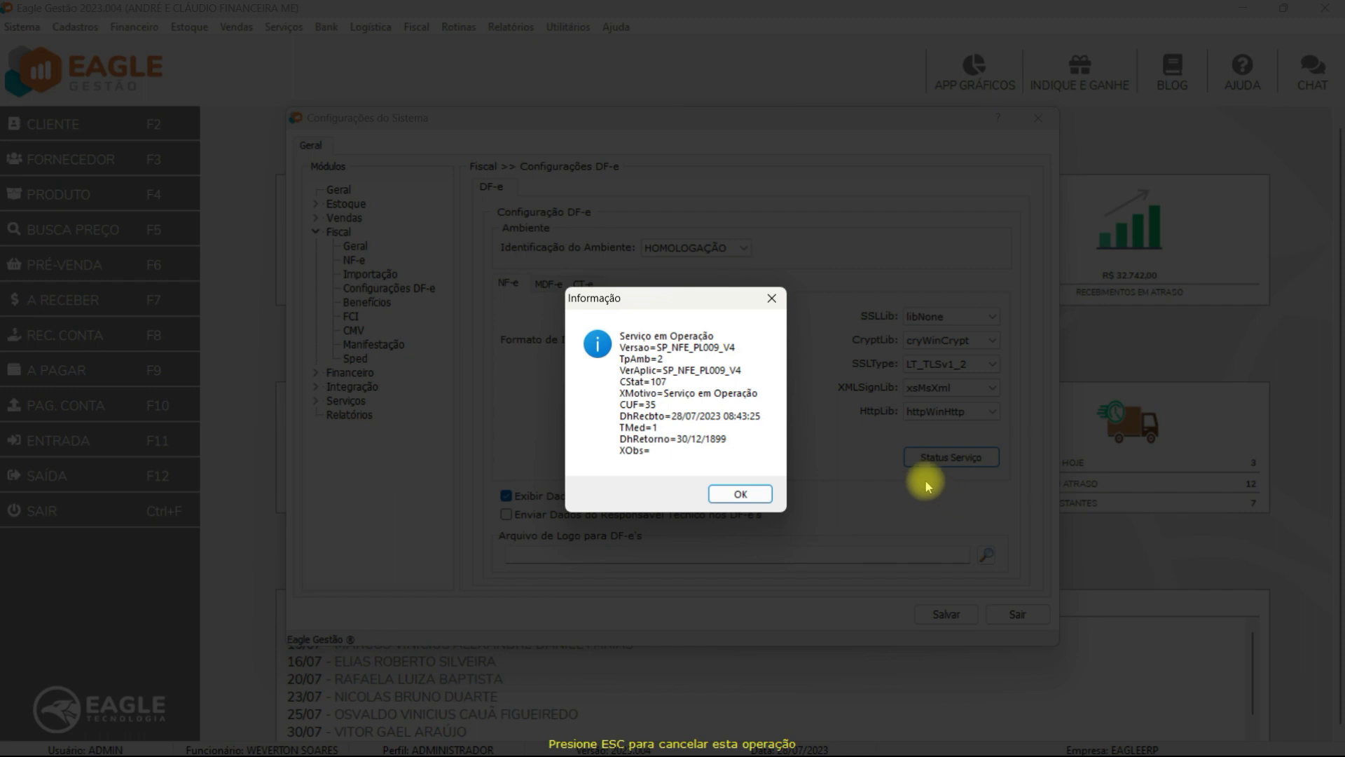
pyautogui.click(744, 493)
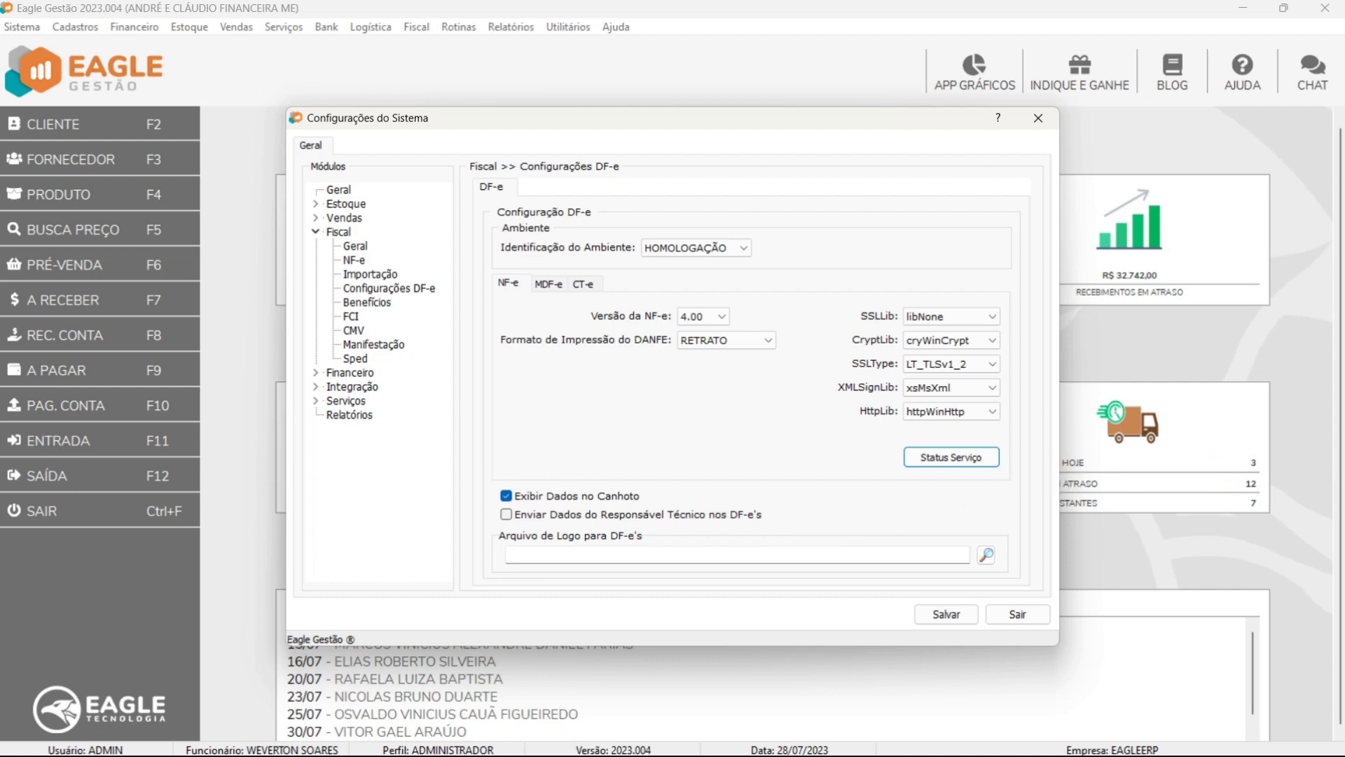
pyautogui.click(546, 284)
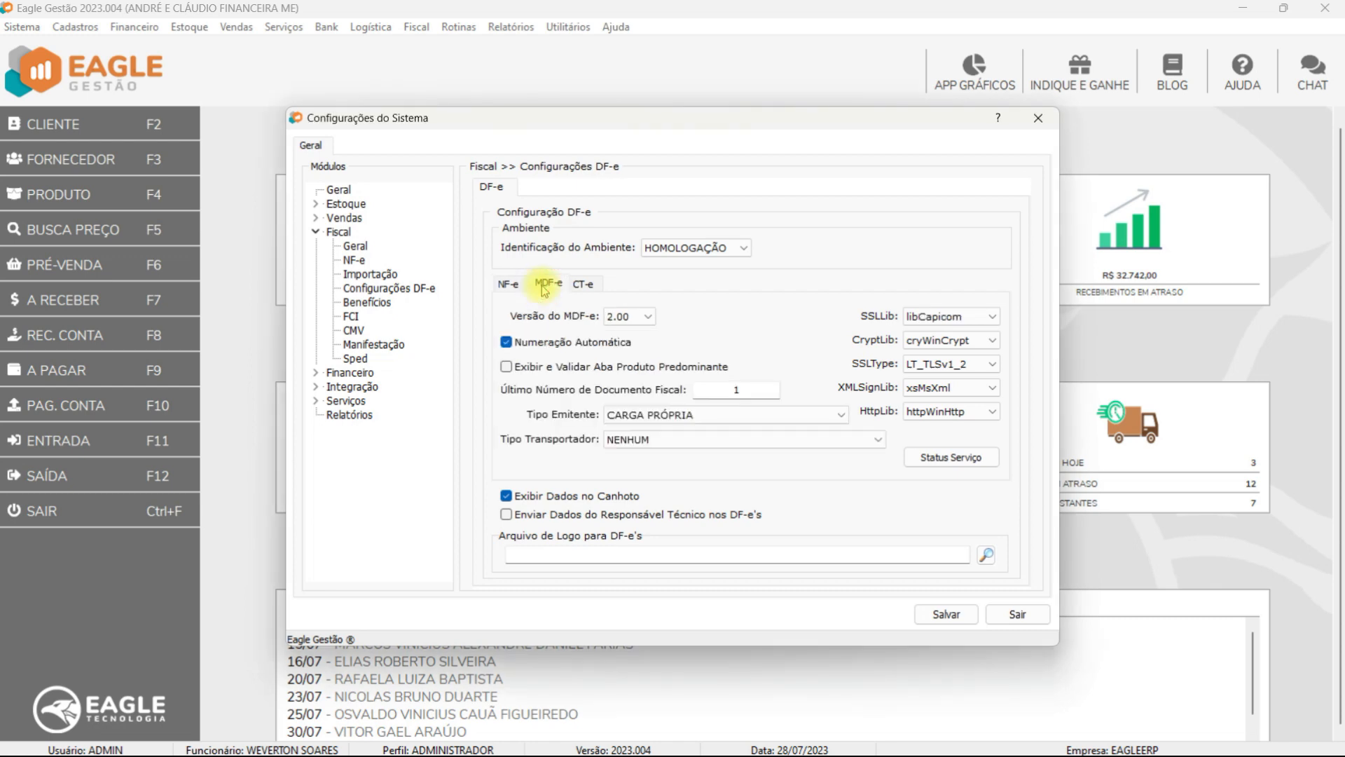
pyautogui.click(951, 459)
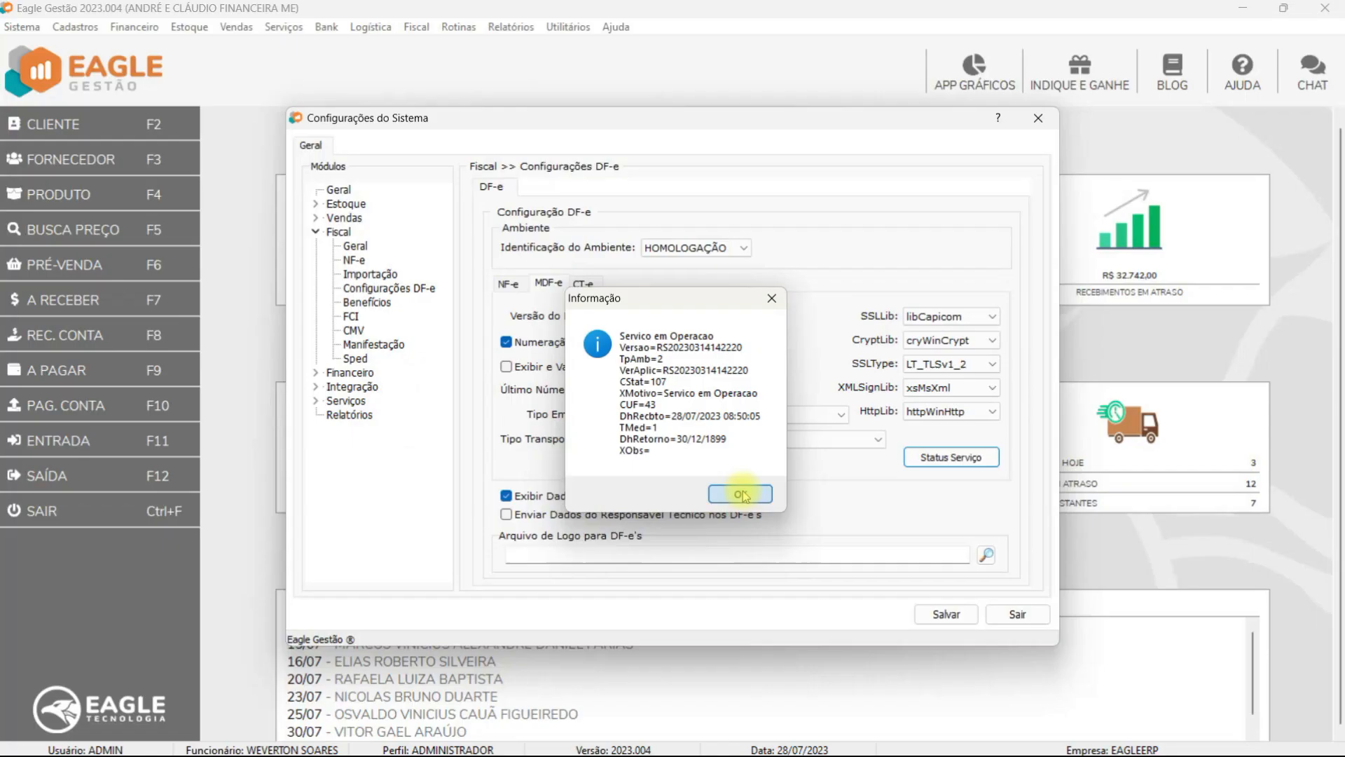
pyautogui.click(743, 494)
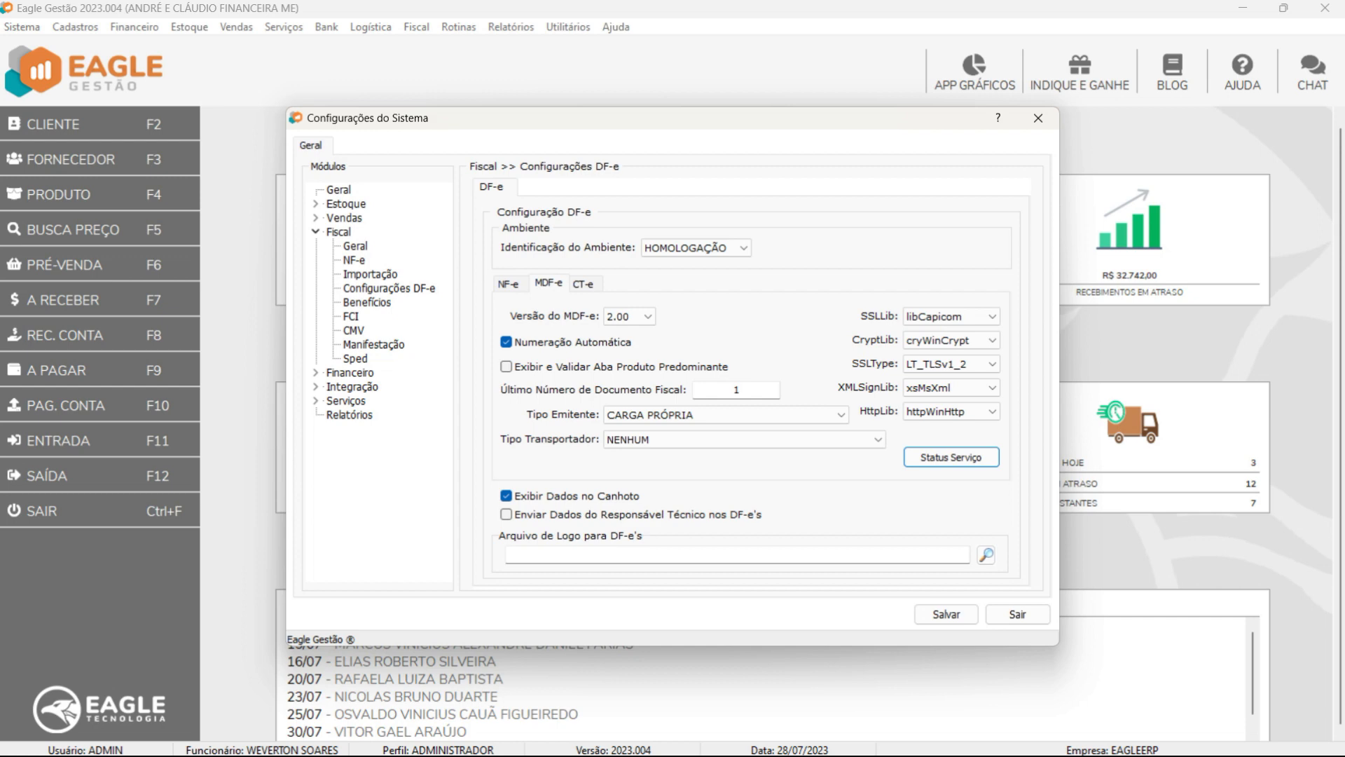
# Step: Check the service status for CT-e in the DF-e settings and dismiss the result
pyautogui.click(582, 286)
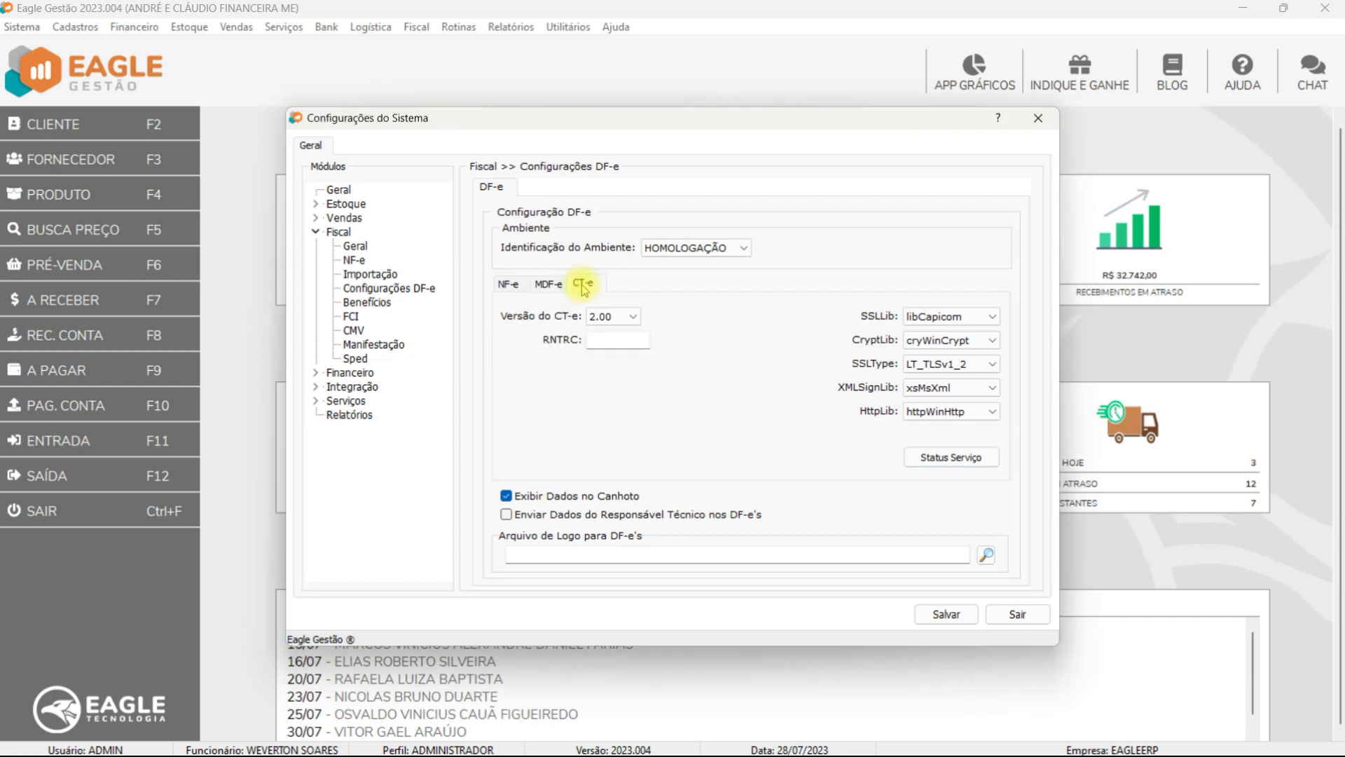
pyautogui.click(957, 460)
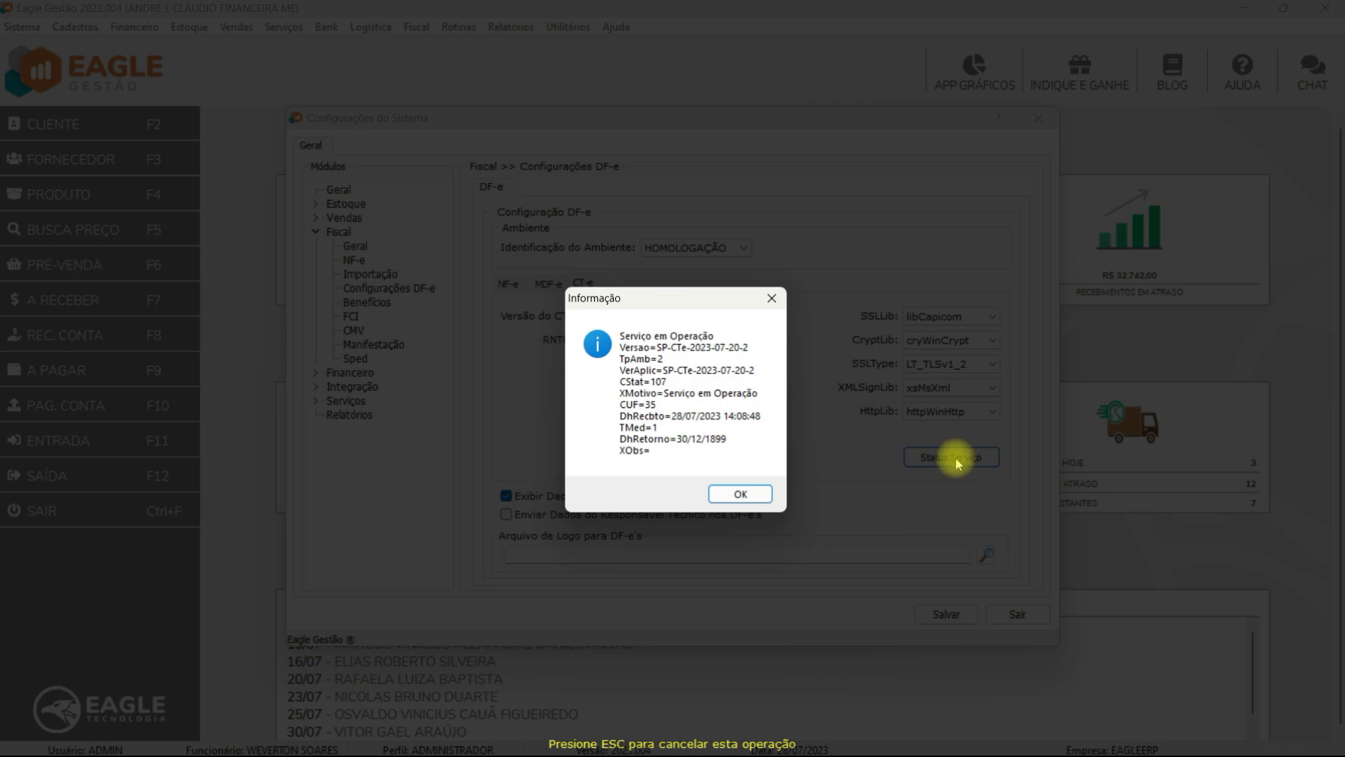
pyautogui.click(743, 492)
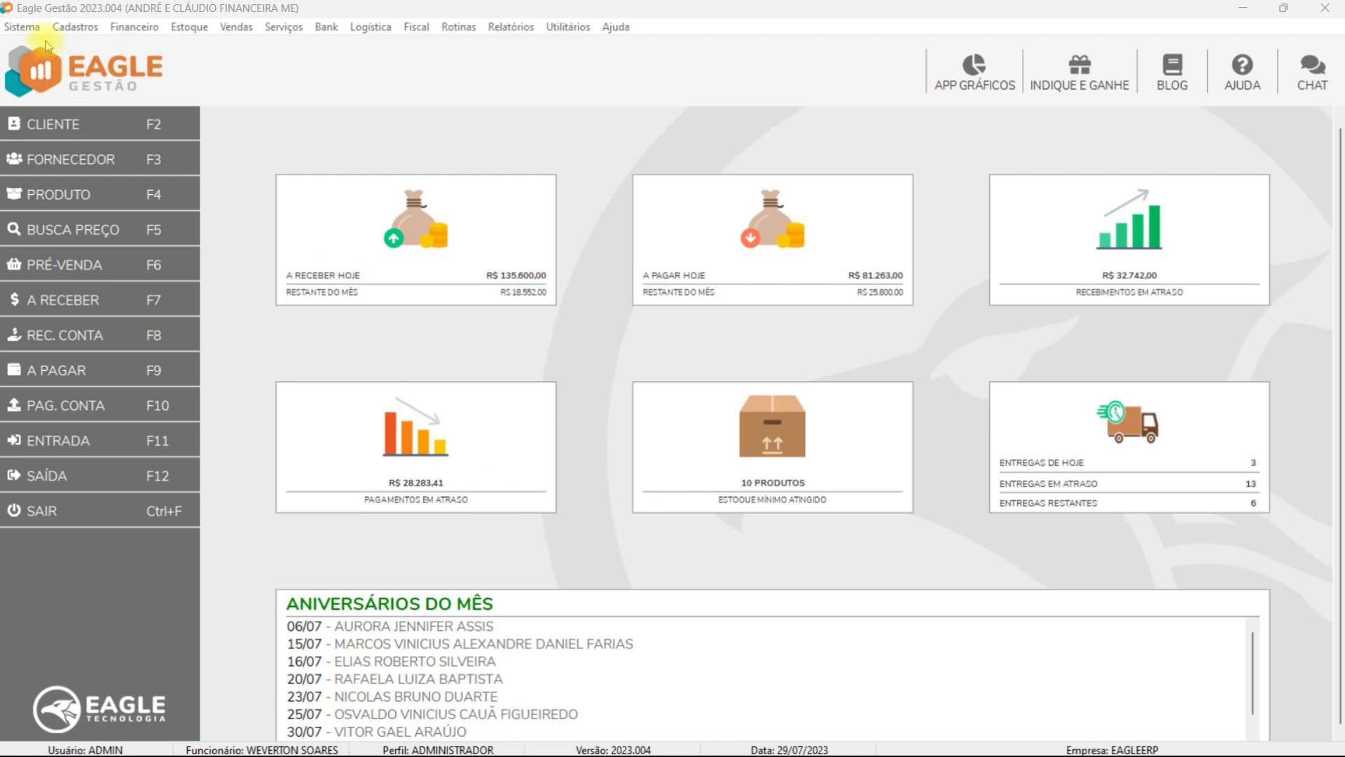
# Step: Open the user profile registration (Cadastro de Perfis de Usuários) and look through its options
pyautogui.click(14, 30)
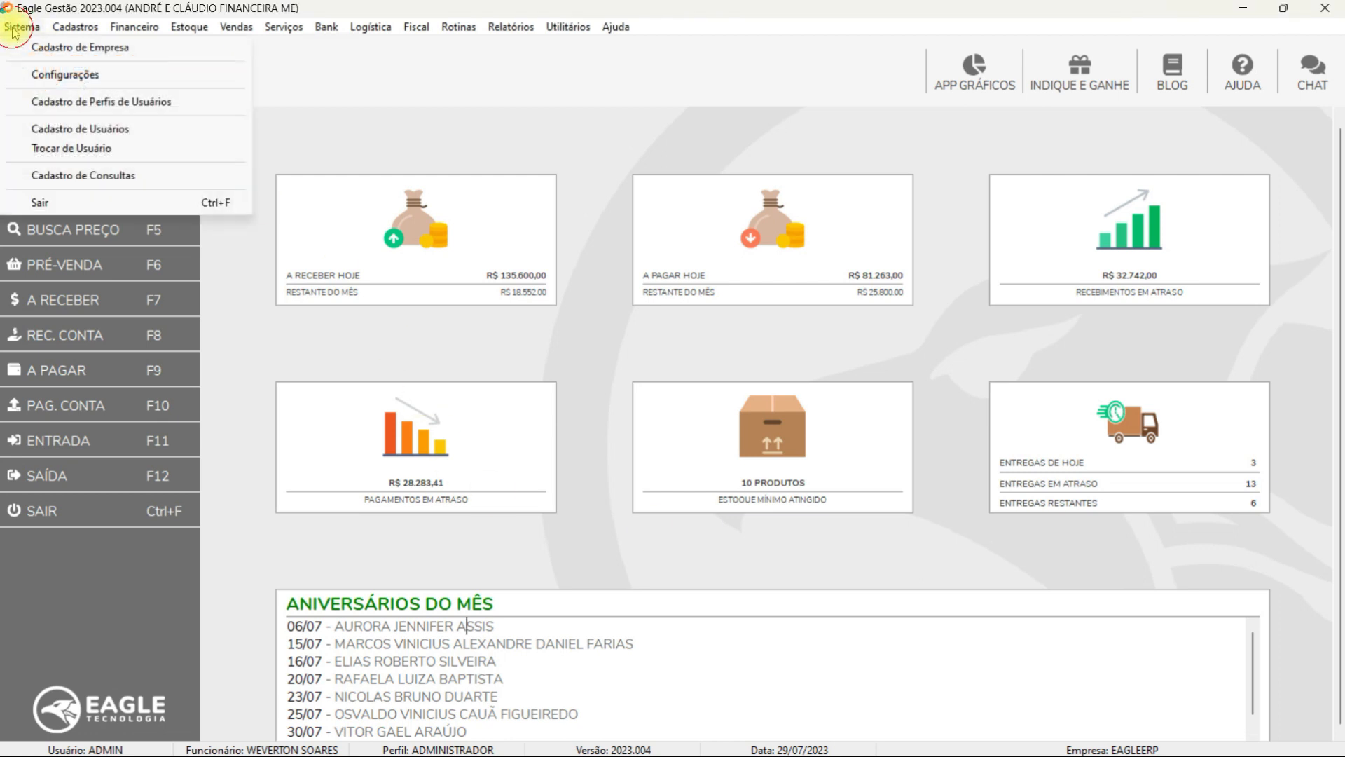
pyautogui.click(98, 102)
pyautogui.click(419, 590)
pyautogui.click(767, 590)
pyautogui.click(597, 275)
pyautogui.scroll(-5, 690, 391)
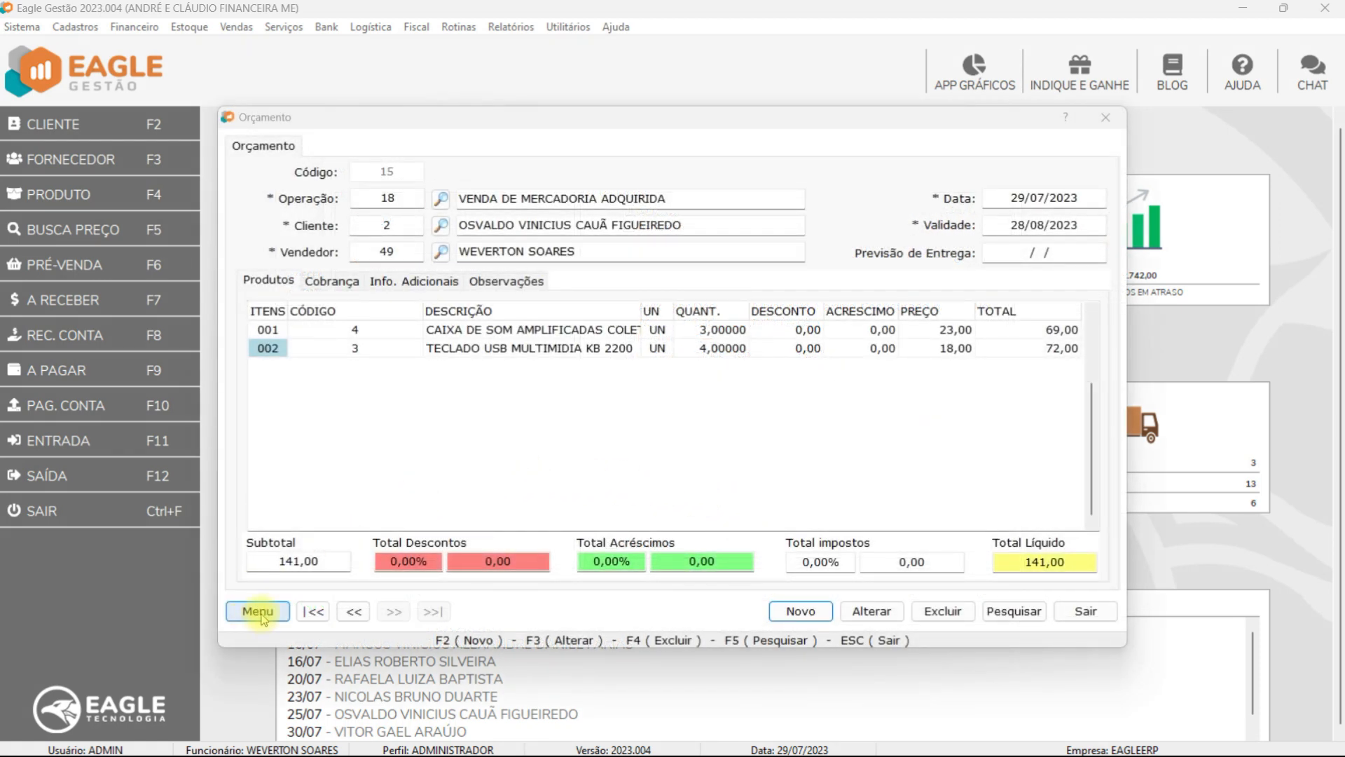
# Step: Open the profit projection (Projeção de Lucro) for quote 15 and set the sale price of item 001 to 75
pyautogui.click(257, 612)
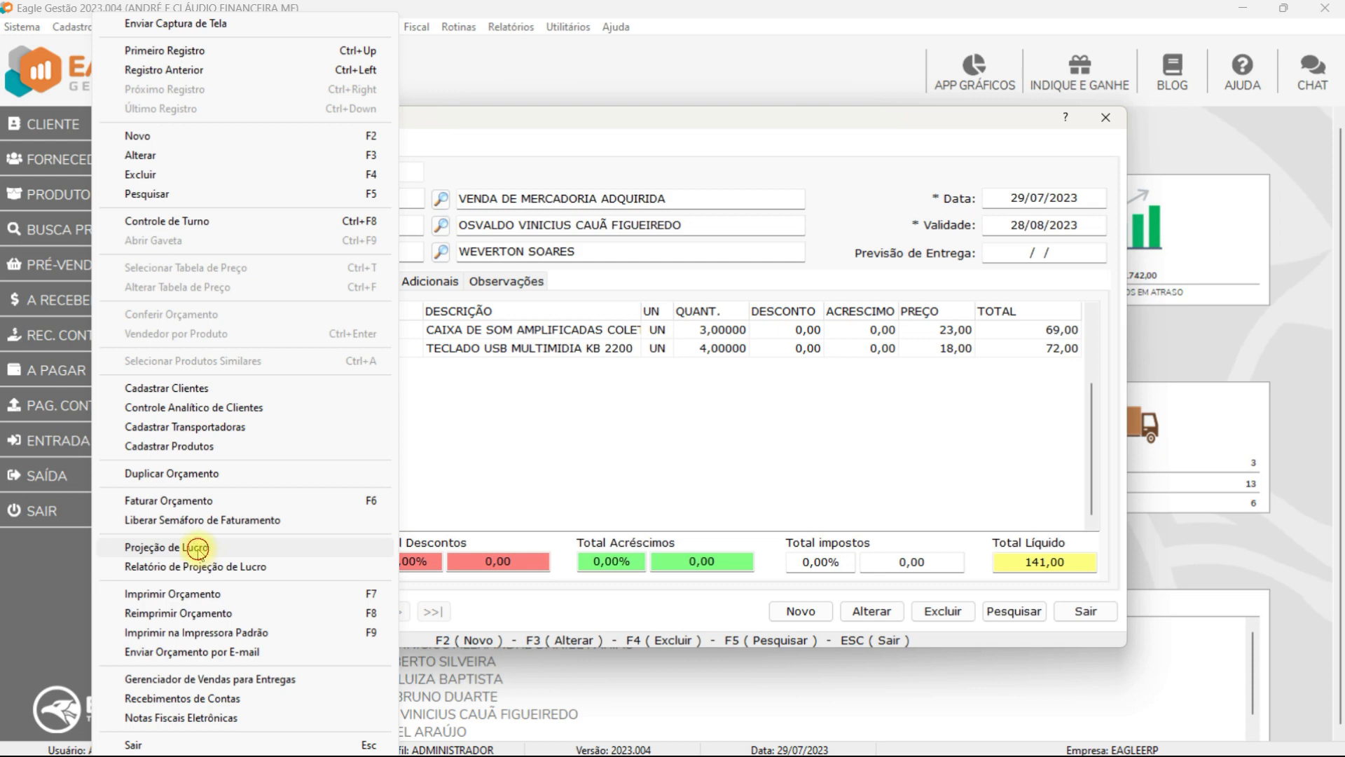
pyautogui.click(199, 548)
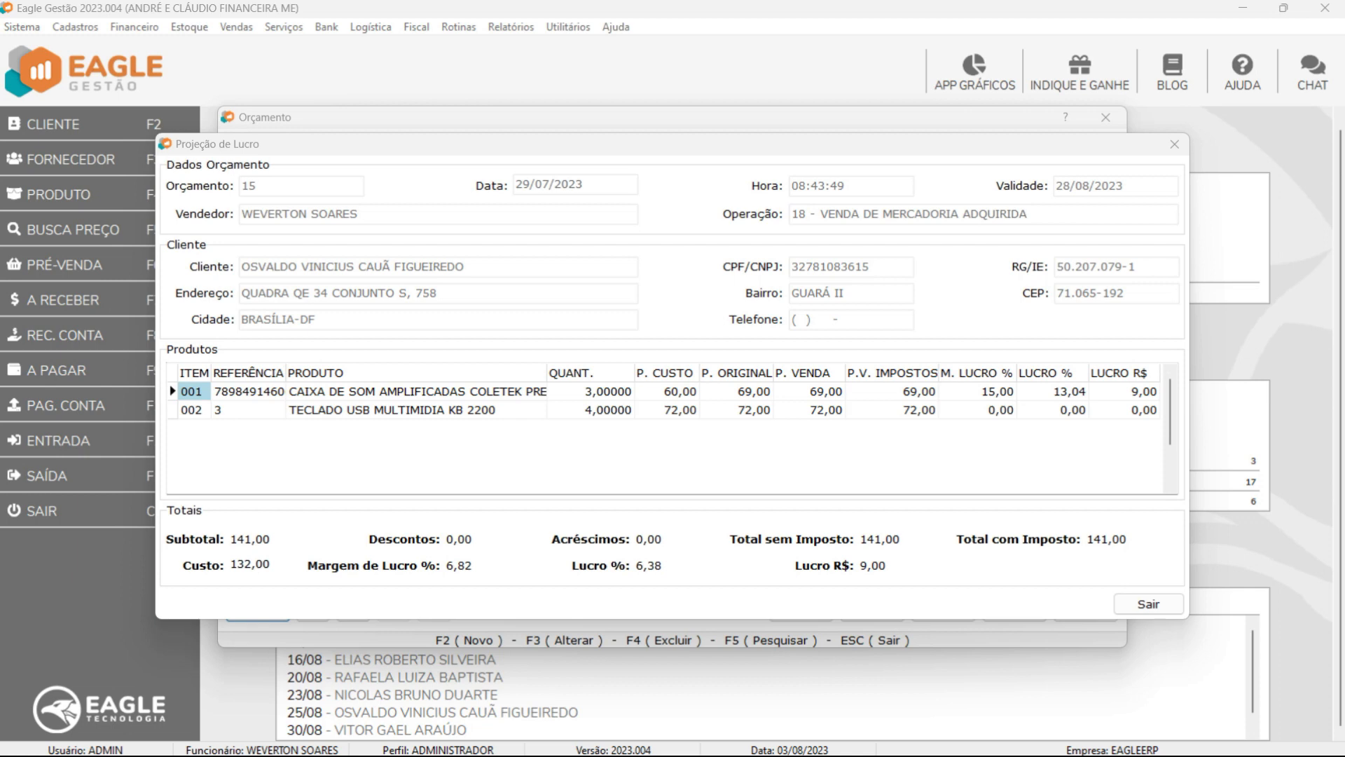
pyautogui.click(817, 397)
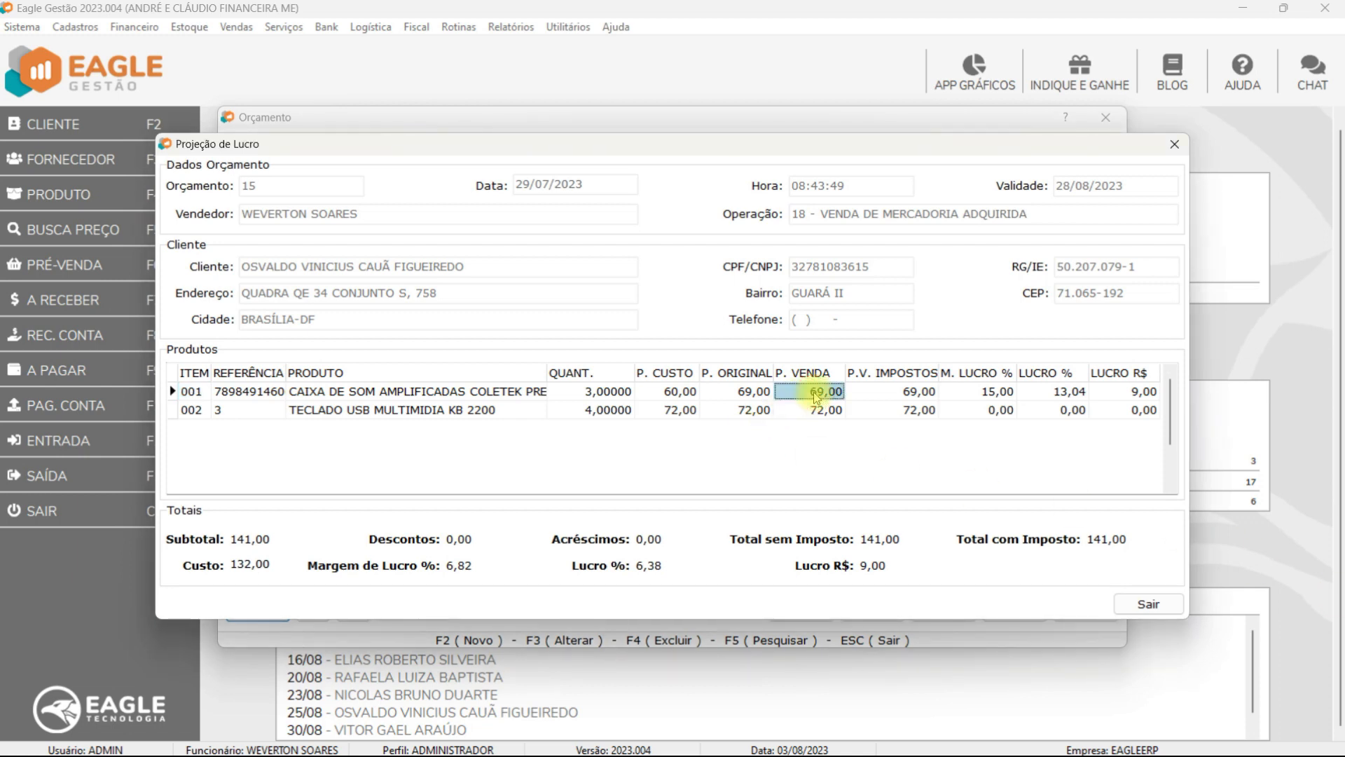
pyautogui.write('75')
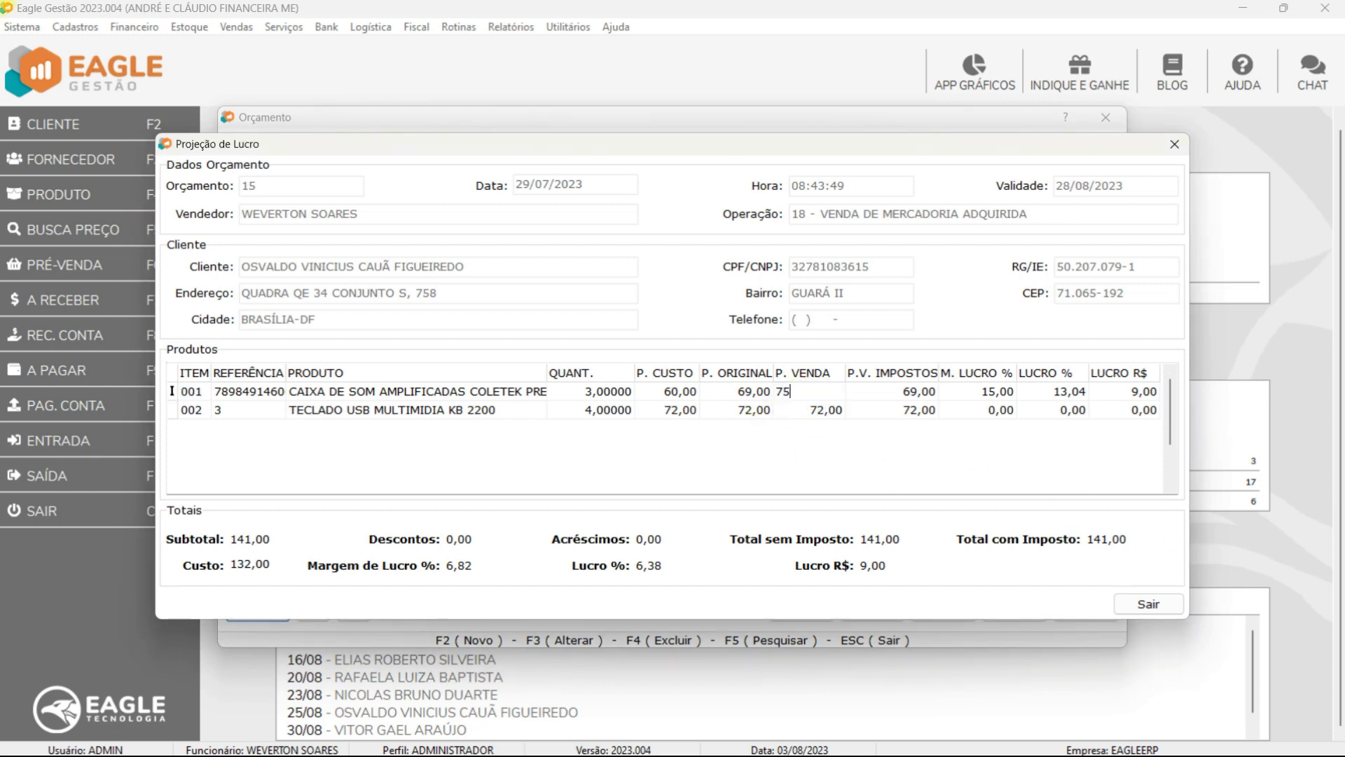
pyautogui.click(884, 411)
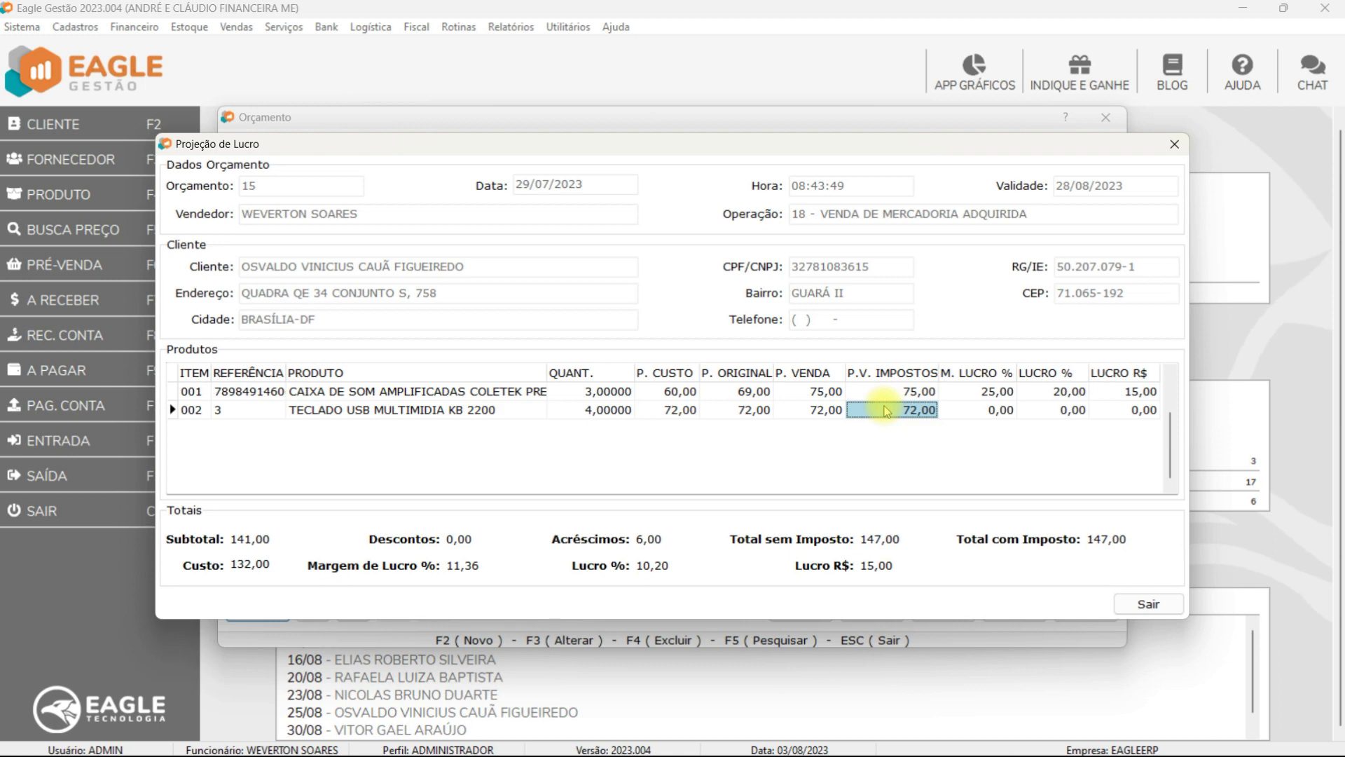
# Step: Set the profit margin (M. Lucro %) of item 001 to 20 in the profit projection
pyautogui.click(990, 394)
pyautogui.write('20')
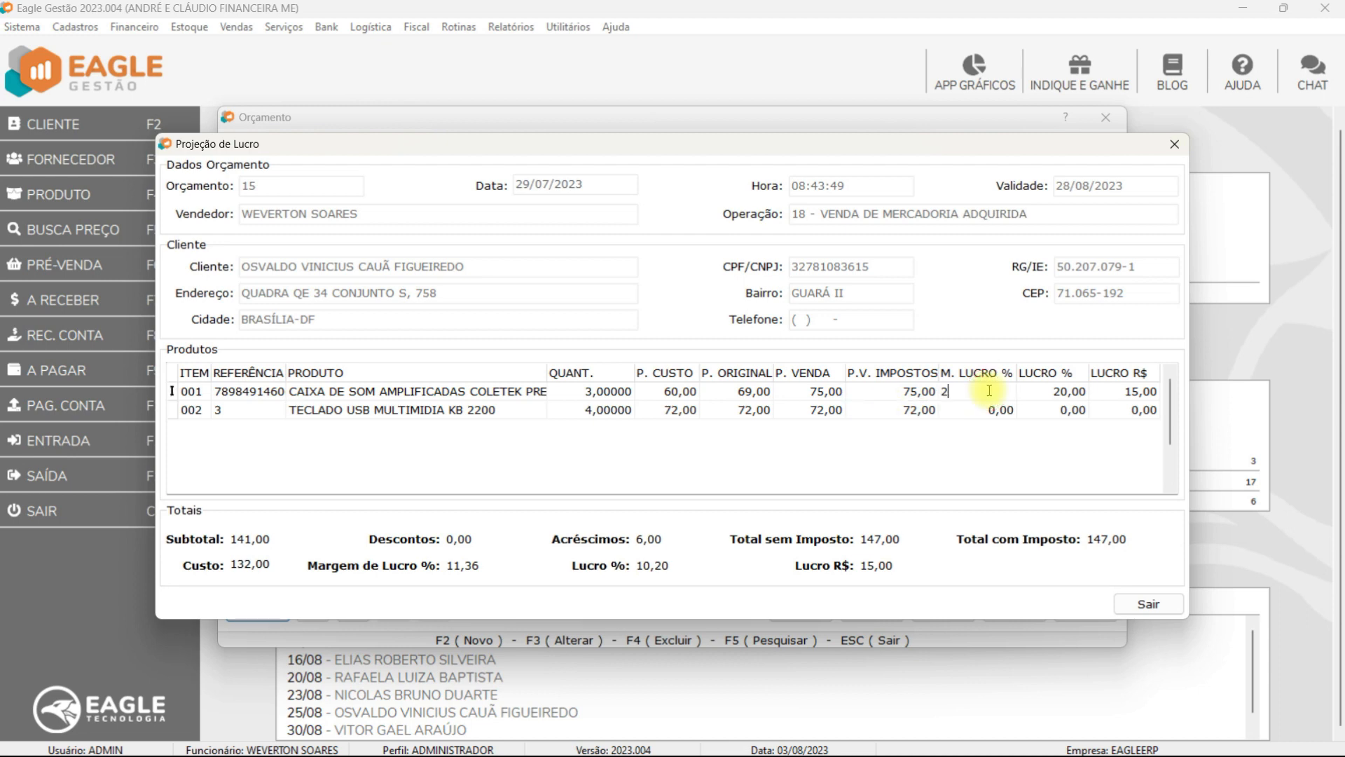
pyautogui.click(998, 412)
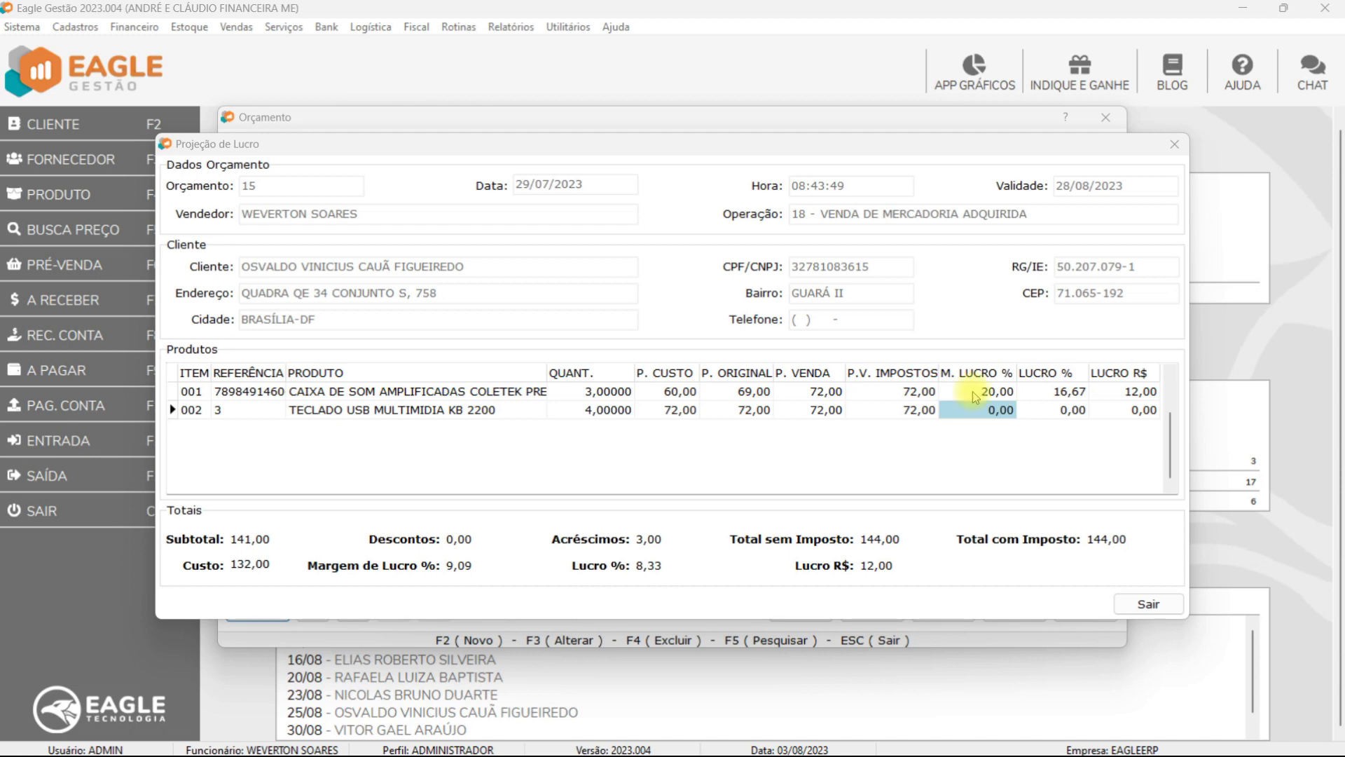
# Step: Set the profit percentage (Lucro %) of item 001 to 10 in the profit projection
pyautogui.click(1058, 397)
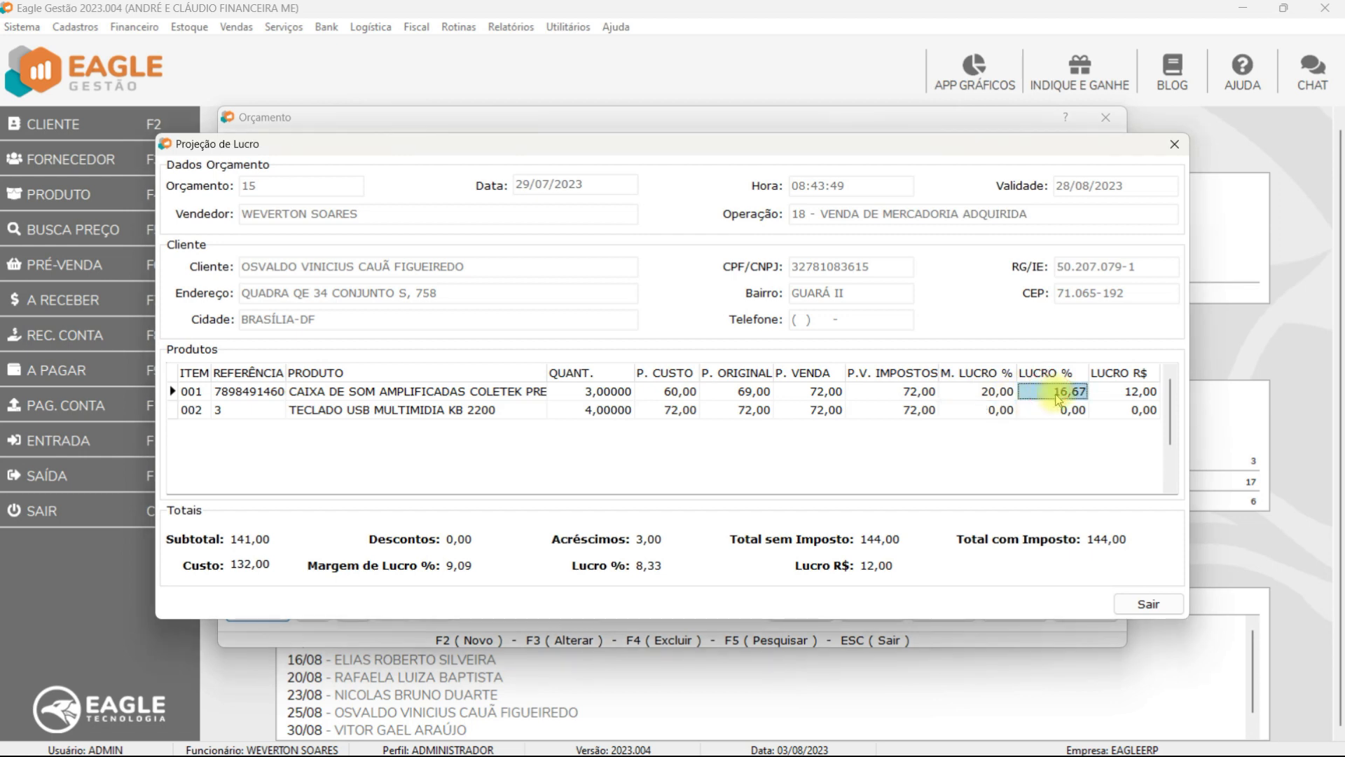
pyautogui.write('10')
pyautogui.click(1056, 412)
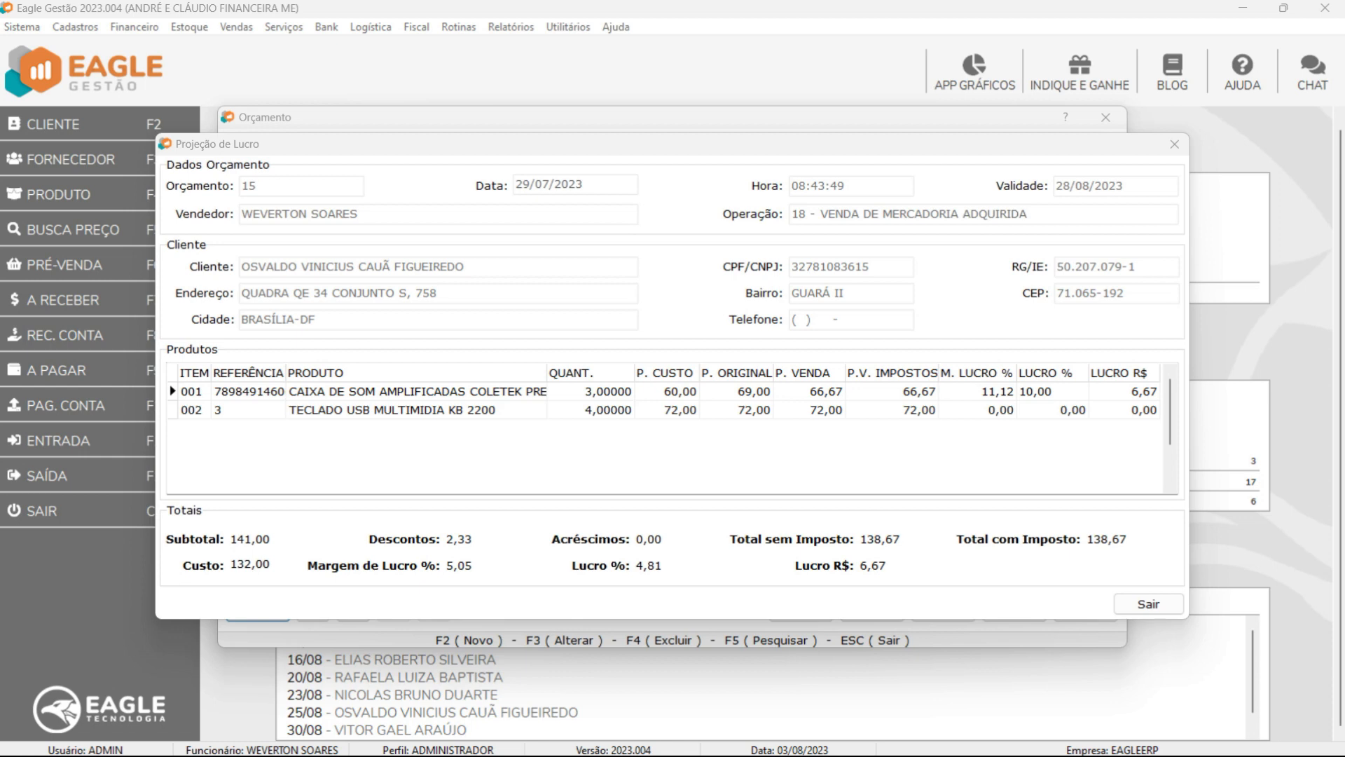
# Step: Set the profit amount (Lucro R$) of item 001 to 15 in the profit projection
pyautogui.click(1123, 392)
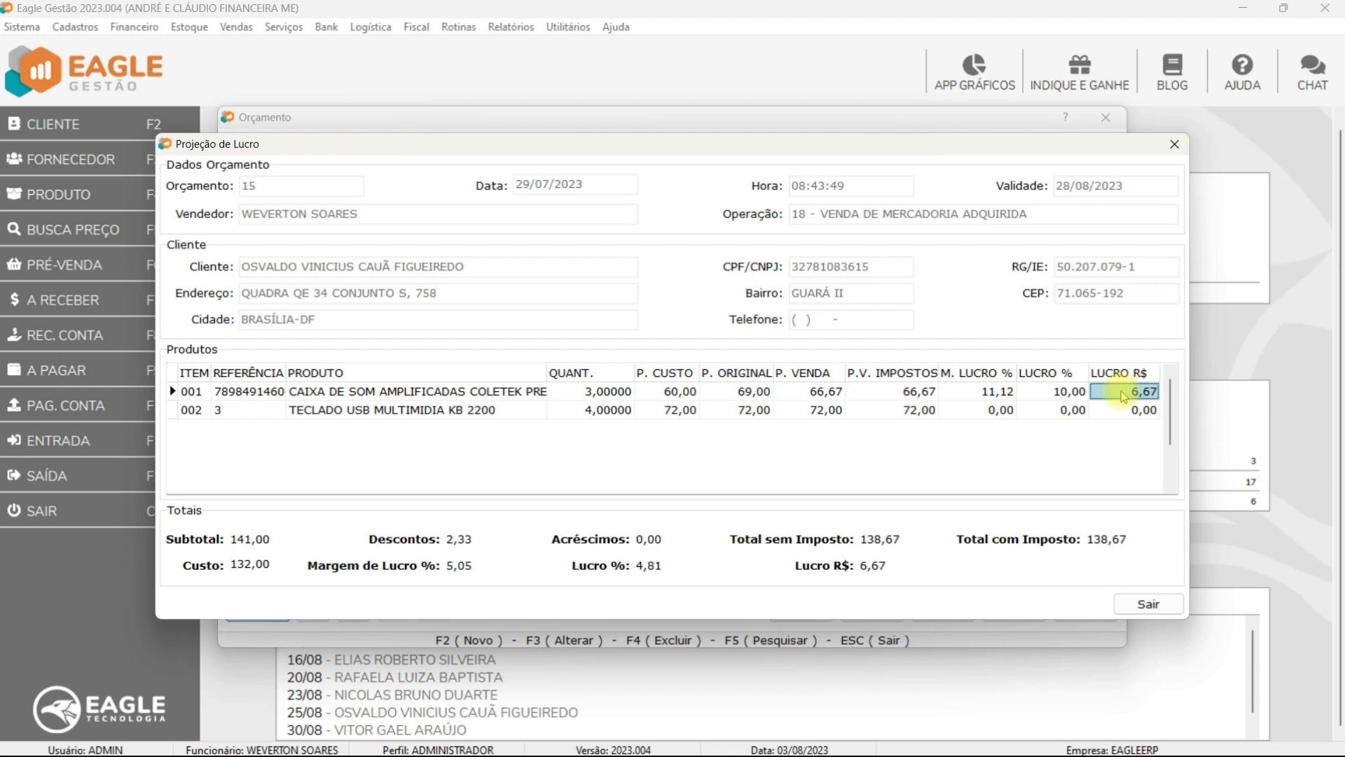
pyautogui.write('15')
pyautogui.click(1120, 410)
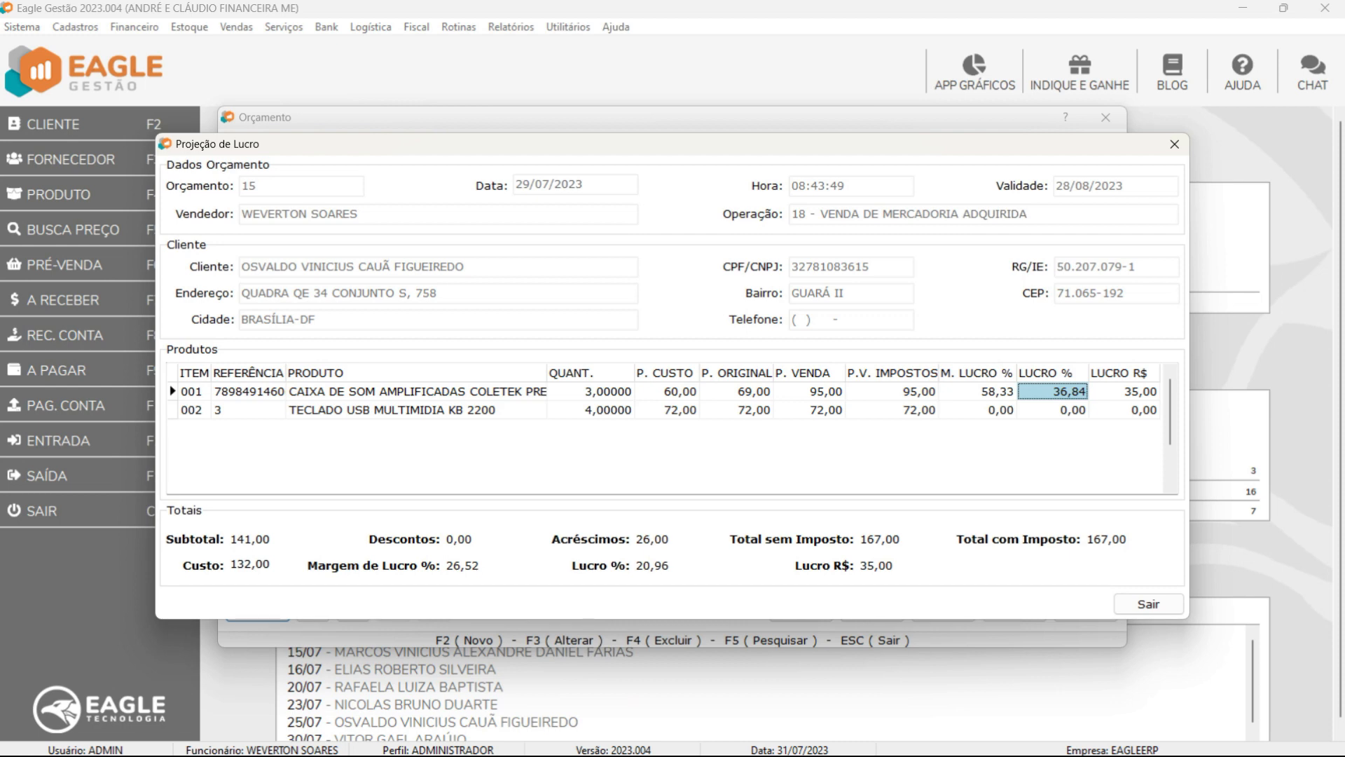
# Step: Close the profit projection and open the quote's profit projection report (Relatório de Projeção de Lucro)
pyautogui.press('Escape')
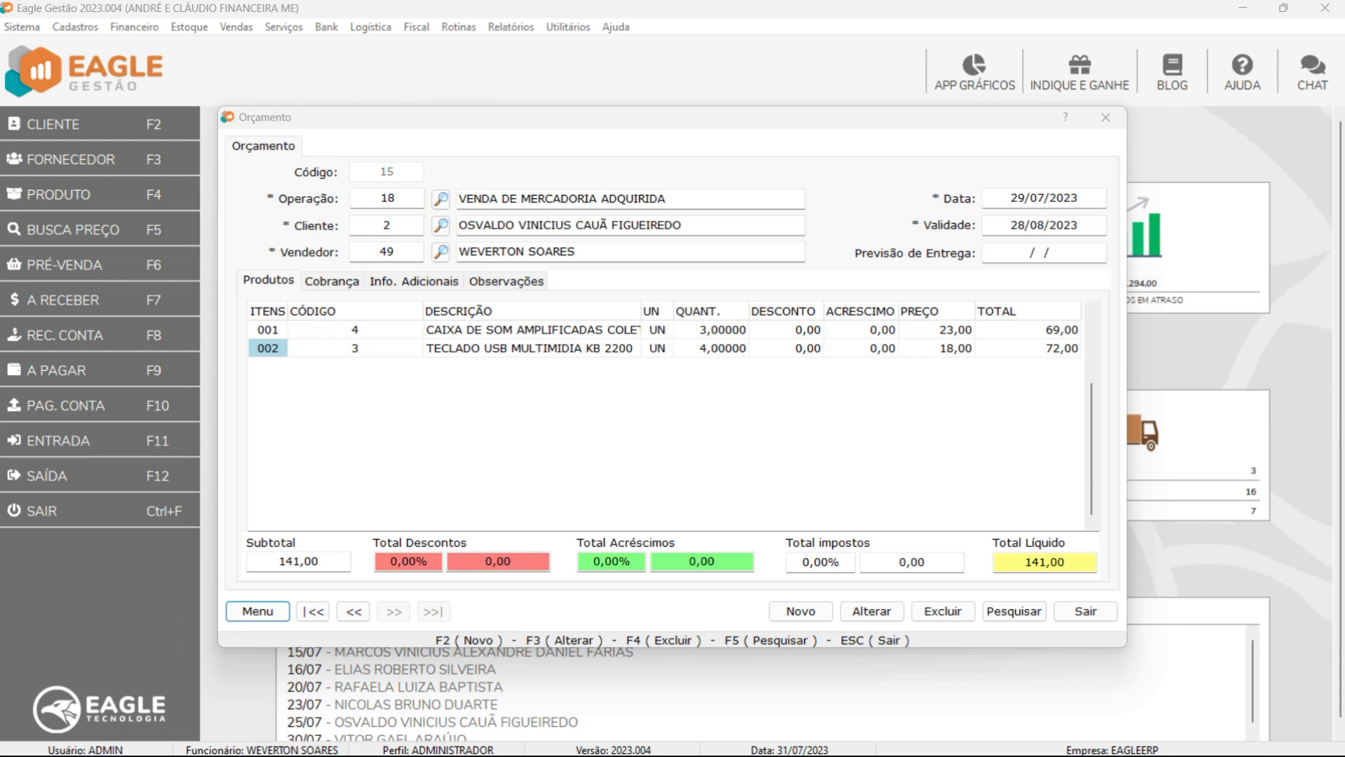
pyautogui.click(254, 612)
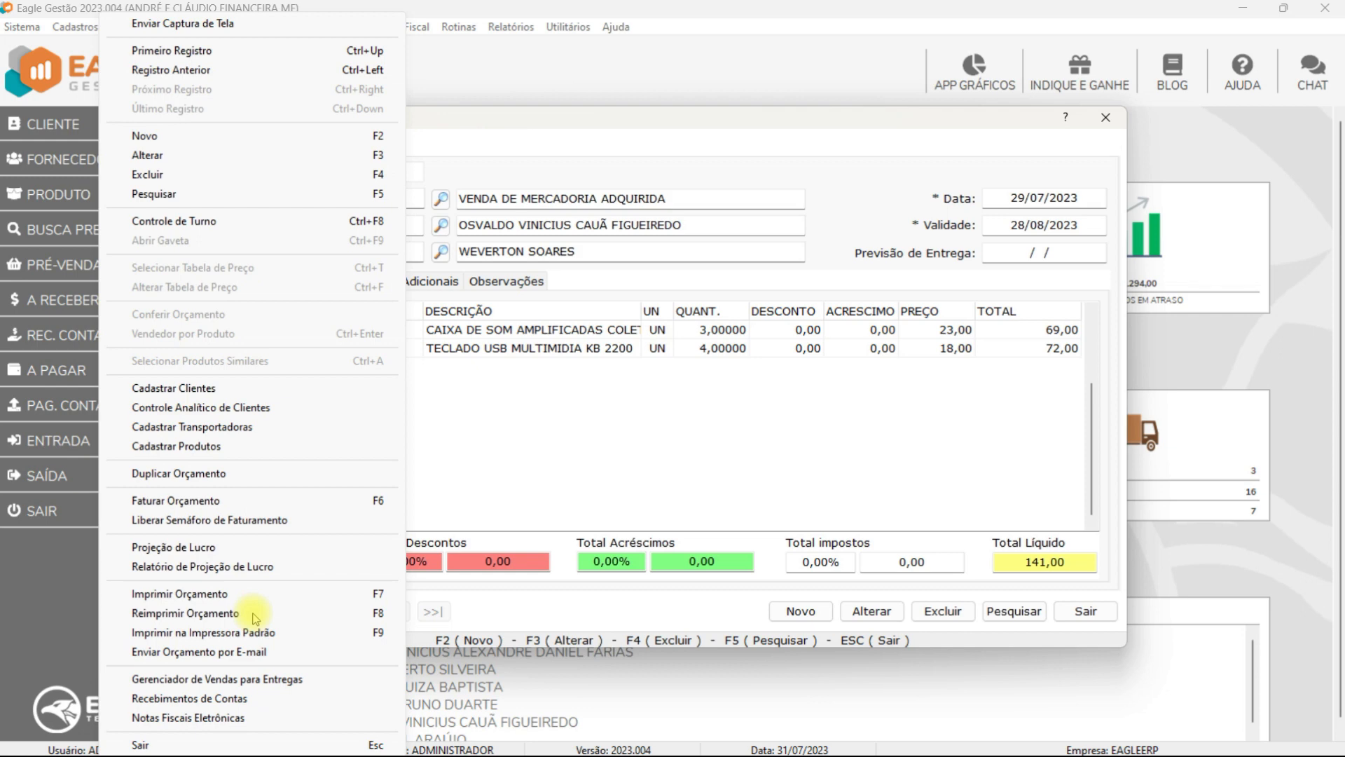
pyautogui.click(214, 564)
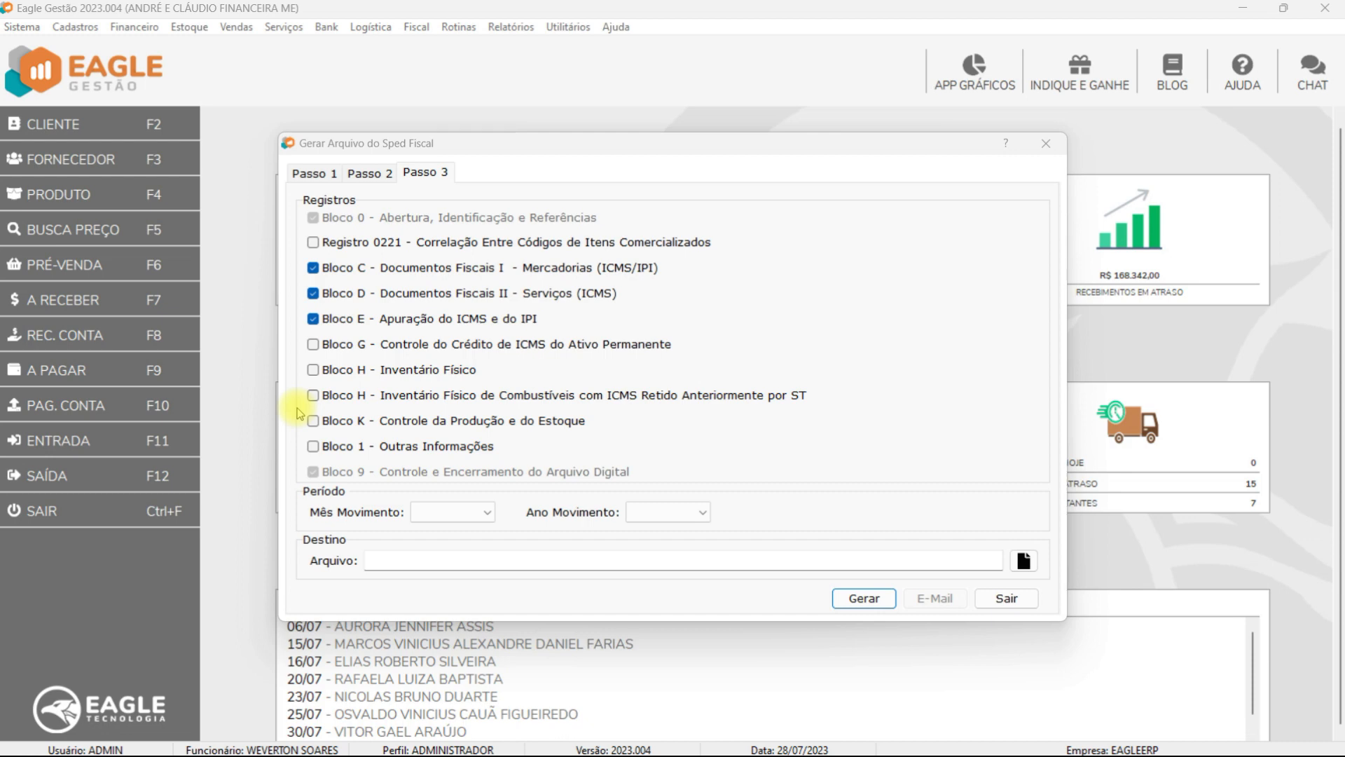
# Step: Enable and clear the Bloco H physical inventory record for fuels with previously withheld ICMS in the Sped Fiscal file options
pyautogui.click(313, 395)
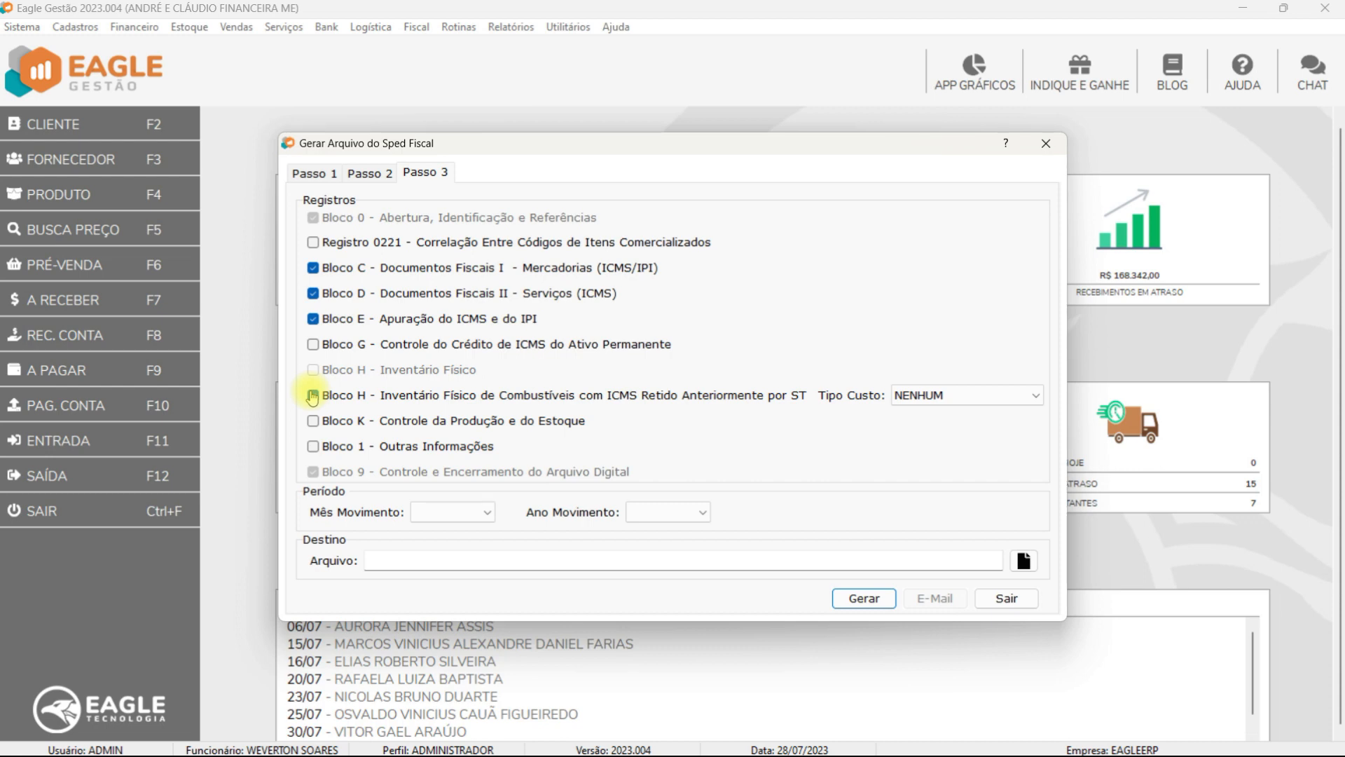
pyautogui.click(313, 395)
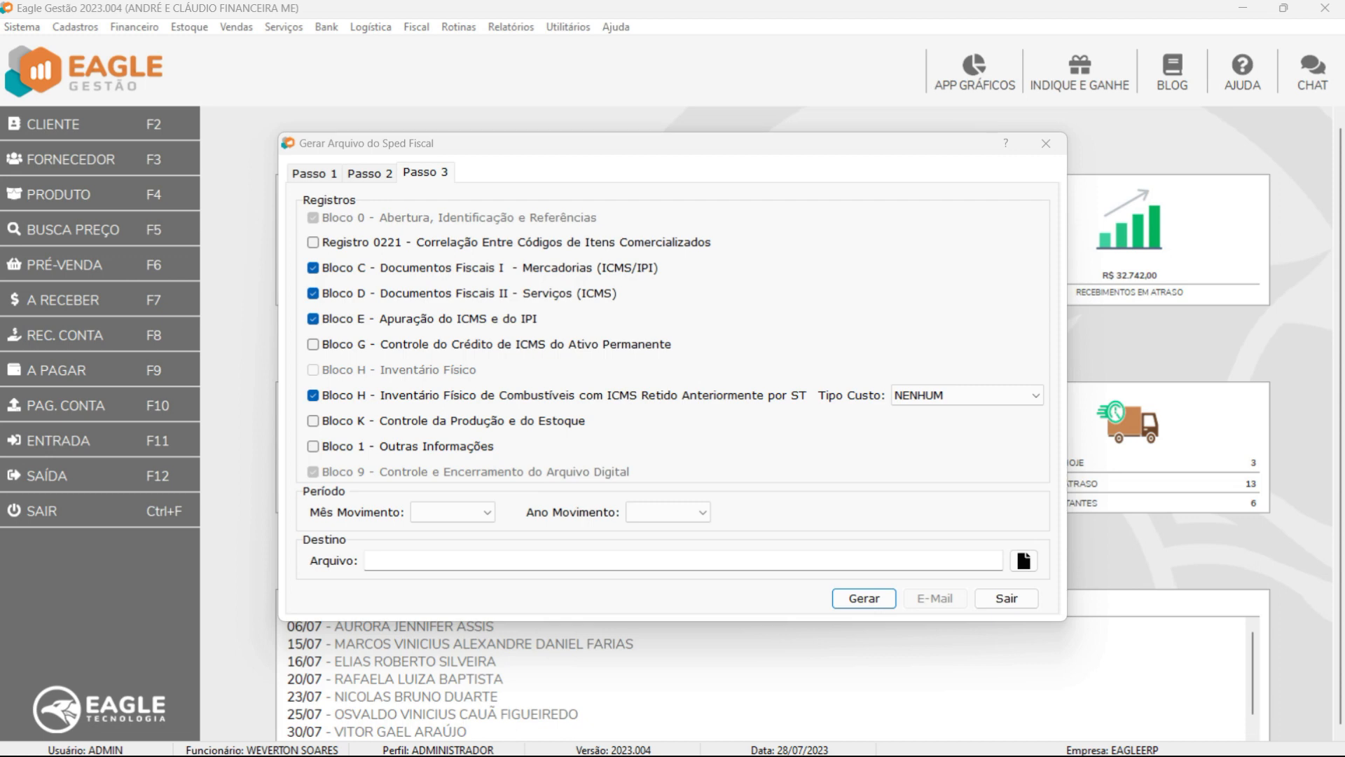
pyautogui.click(312, 396)
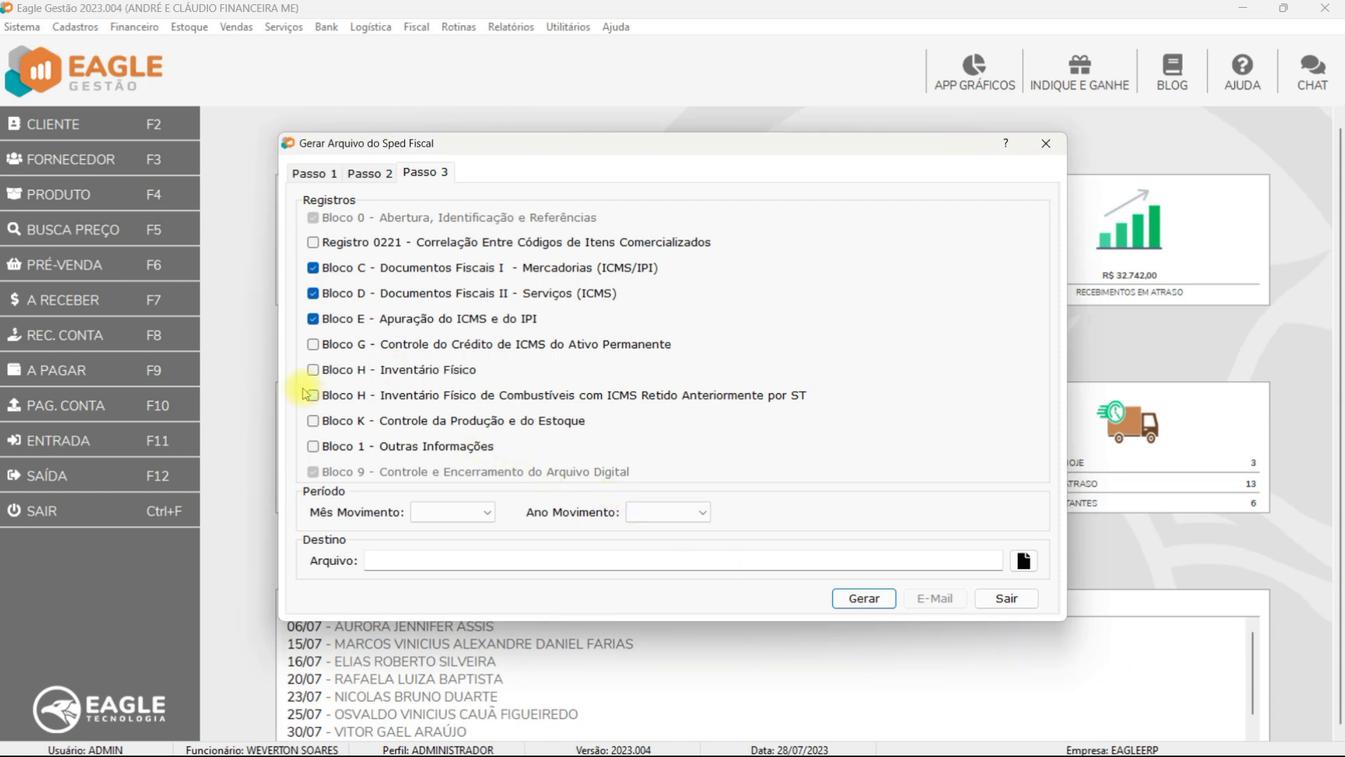